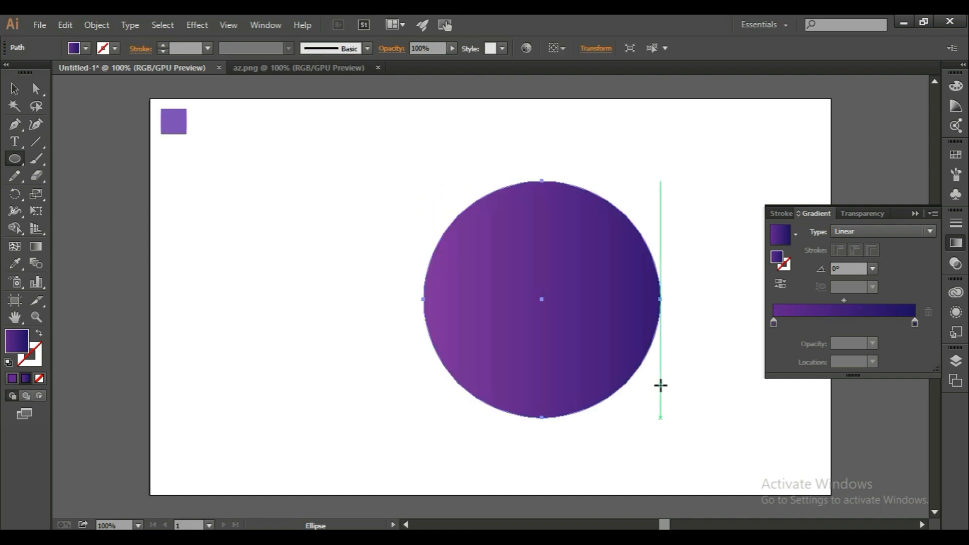
Move the gradient circle to the middle of the artboard and give it a black stroke with no fill.
{"action": "key", "text": "v"}
{"action": "left_click_drag", "start_coordinate": [555, 276], "coordinate": [504, 268]}
{"action": "left_click", "coordinate": [116, 48]}
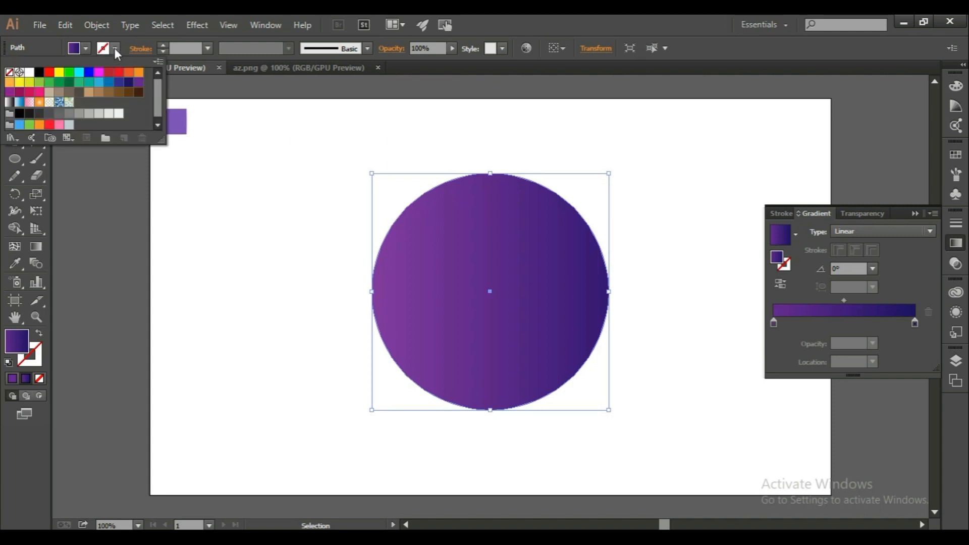
{"action": "left_click", "coordinate": [39, 72]}
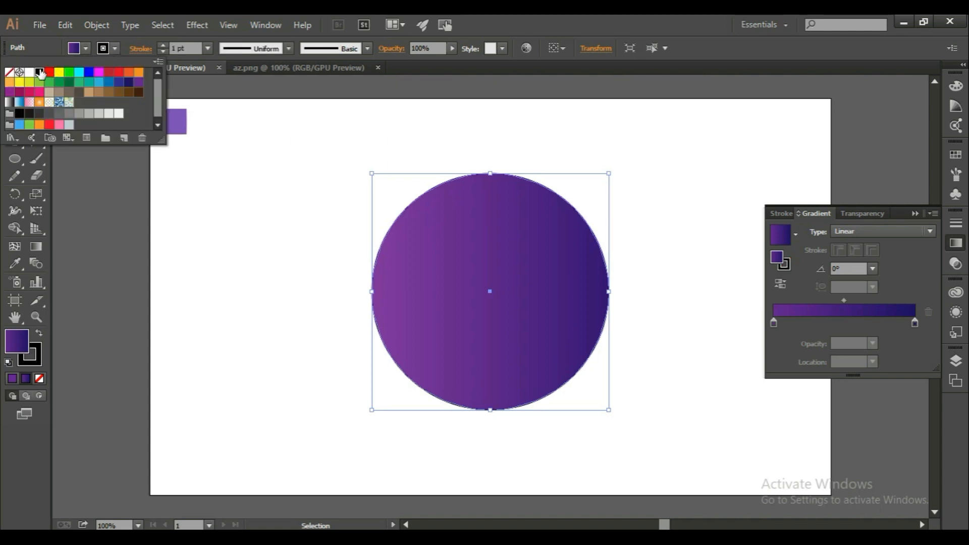
{"action": "left_click", "coordinate": [86, 49]}
{"action": "left_click", "coordinate": [86, 49]}
{"action": "left_click", "coordinate": [9, 72]}
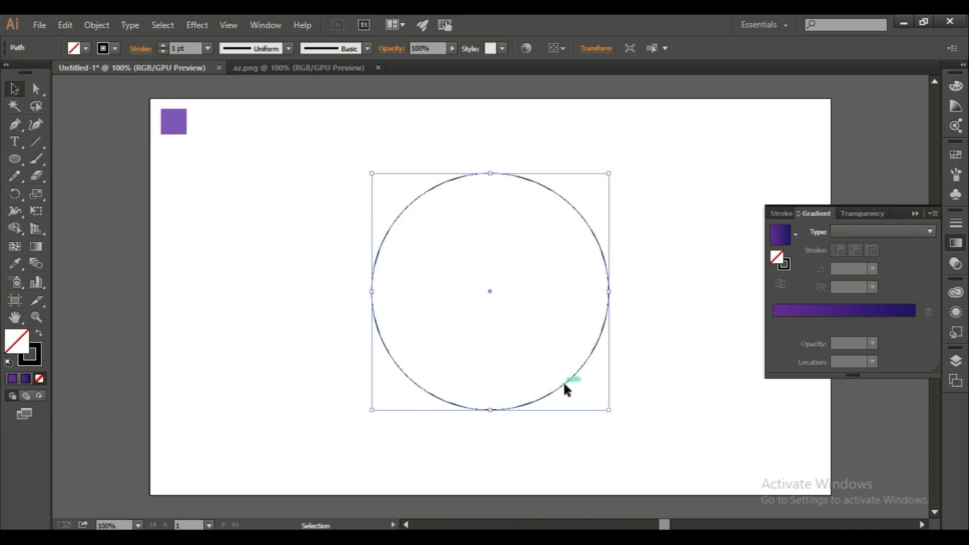
Duplicate the circle, scale the copy down inside the original, and align both on their horizontal centres.
{"action": "left_click_drag", "start_coordinate": [563, 381], "coordinate": [546, 370]}
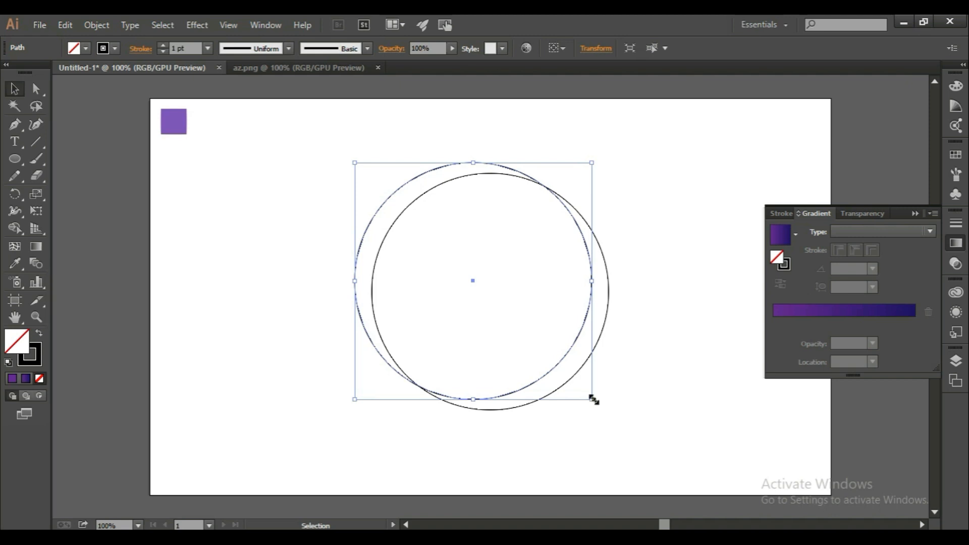
{"action": "left_click_drag", "start_coordinate": [590, 397], "coordinate": [548, 367]}
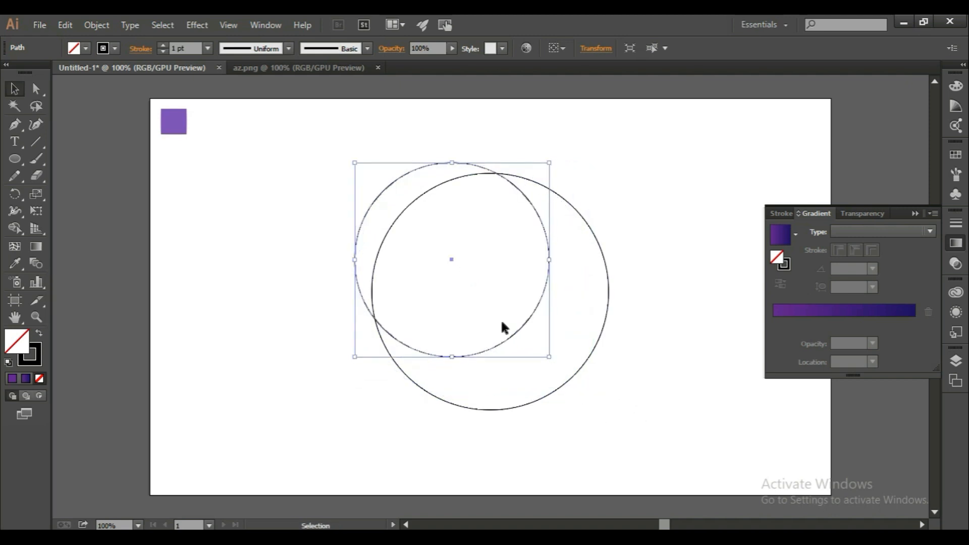
{"action": "left_click_drag", "start_coordinate": [513, 335], "coordinate": [548, 359]}
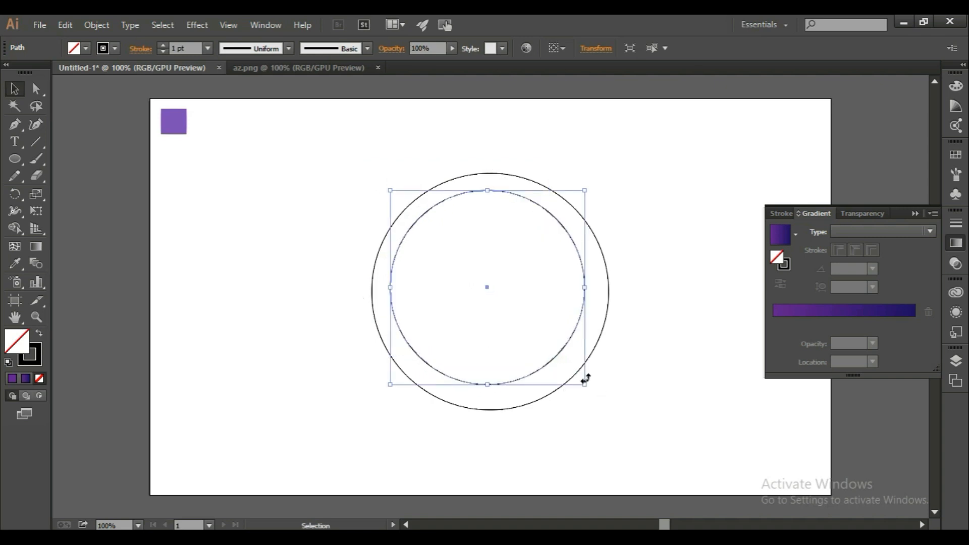
{"action": "left_click_drag", "start_coordinate": [582, 385], "coordinate": [562, 363]}
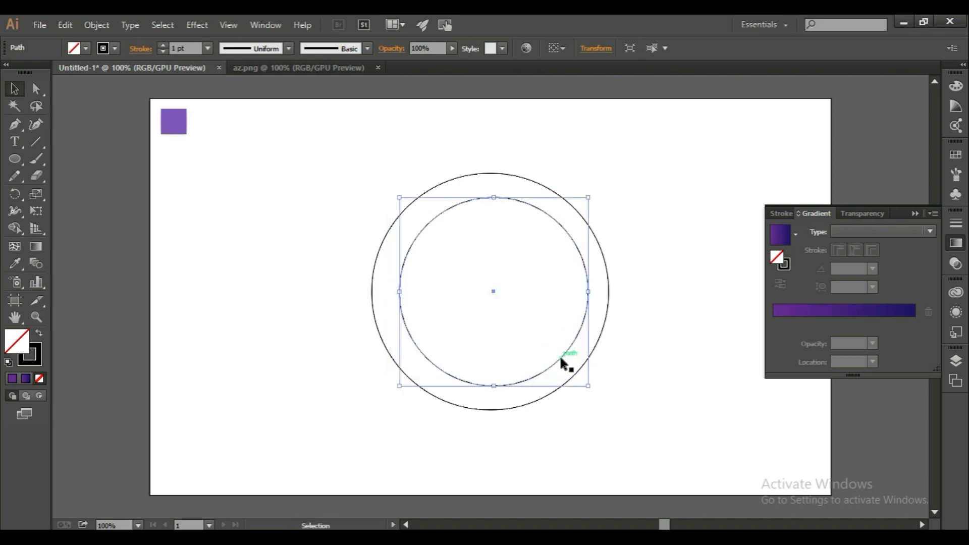
{"action": "left_click_drag", "start_coordinate": [540, 314], "coordinate": [602, 155]}
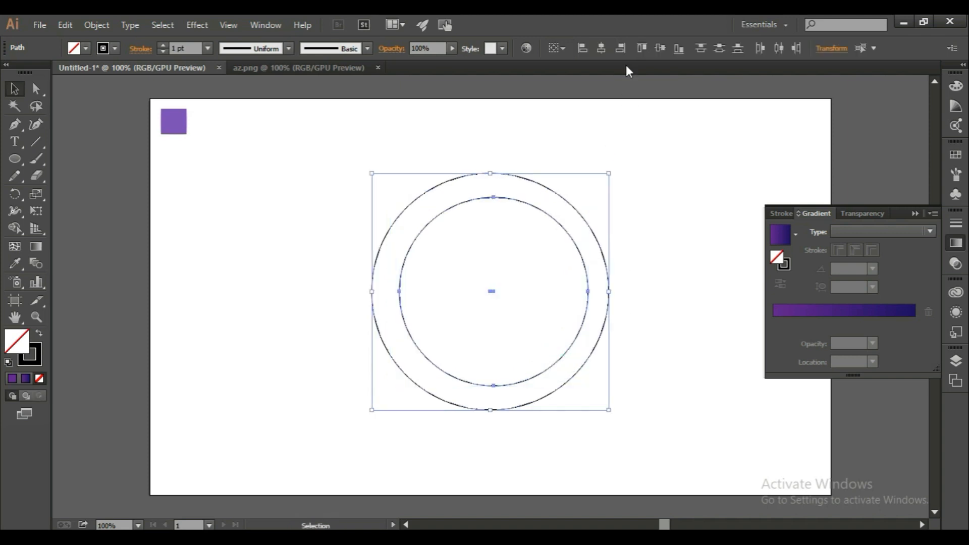
{"action": "left_click", "coordinate": [604, 52]}
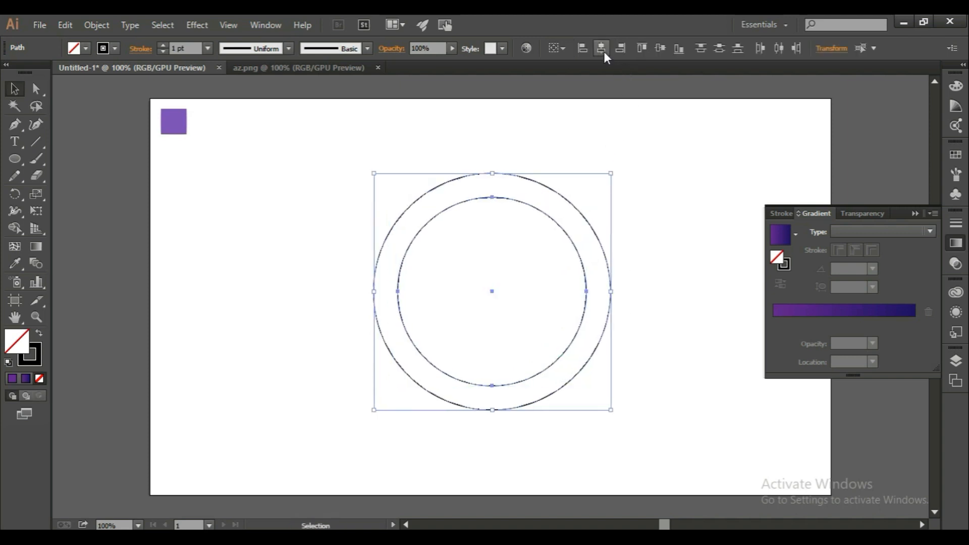
{"action": "left_click", "coordinate": [642, 205]}
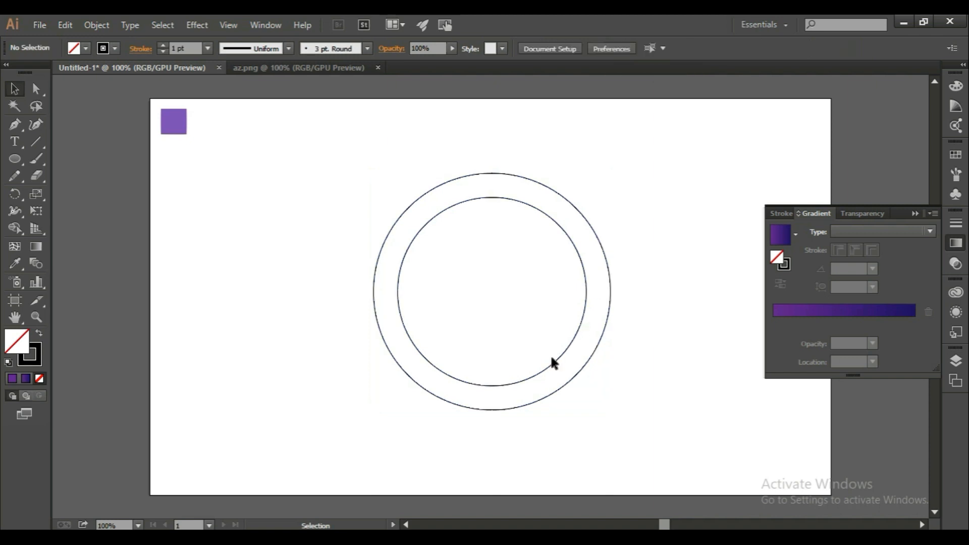
Duplicate both circles together and scale the copies down so they nest inside the inner circle.
{"action": "left_click_drag", "start_coordinate": [616, 388], "coordinate": [514, 338]}
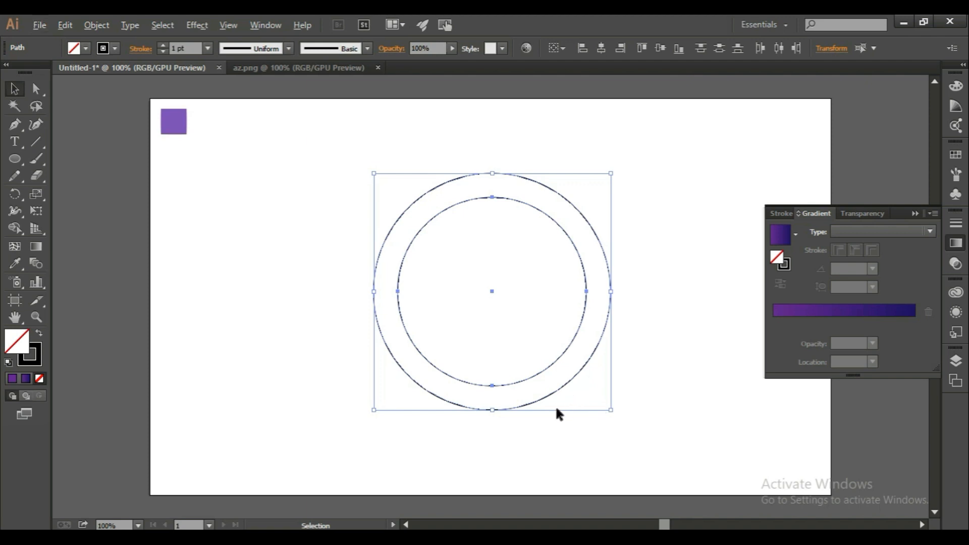
{"action": "key", "text": "alt"}
{"action": "left_click_drag", "start_coordinate": [522, 400], "coordinate": [496, 361]}
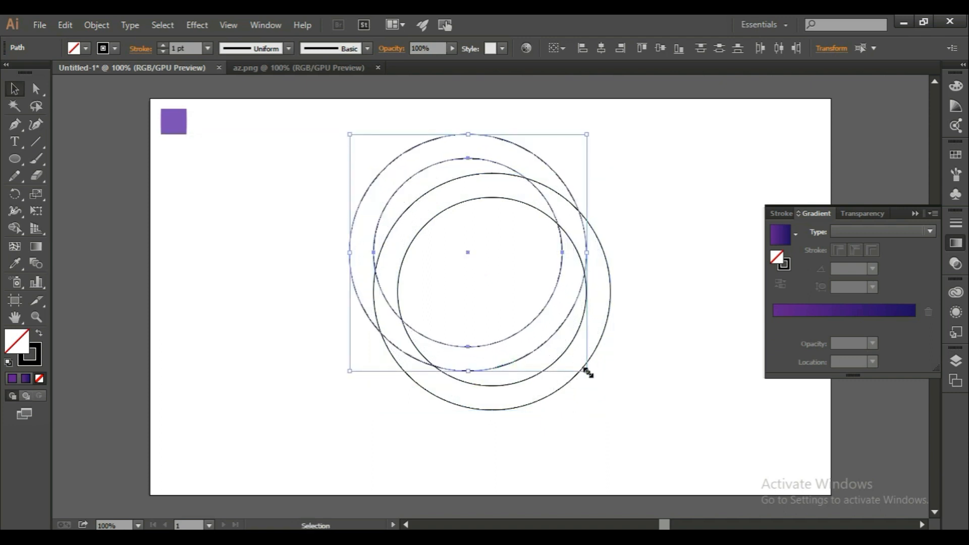
{"action": "left_click_drag", "start_coordinate": [587, 372], "coordinate": [541, 327]}
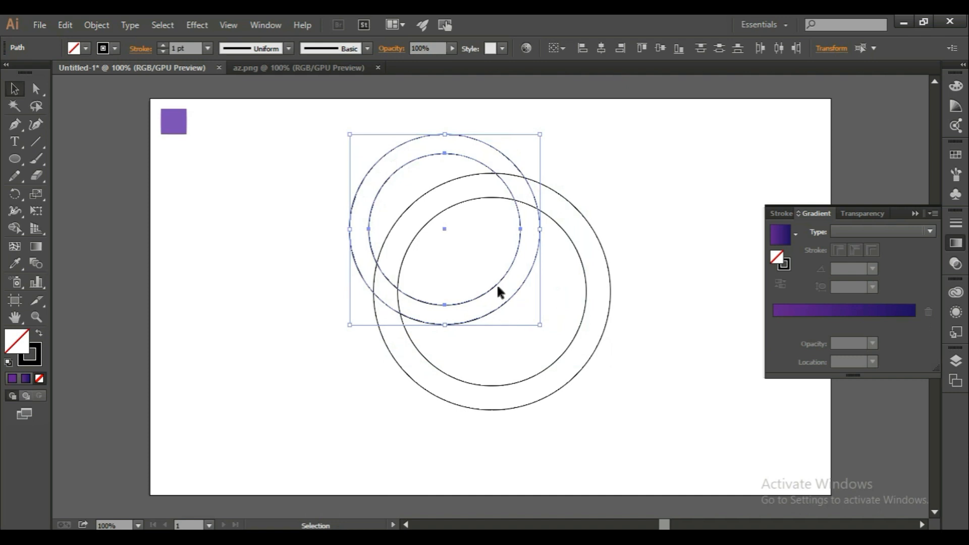
{"action": "left_click_drag", "start_coordinate": [498, 291], "coordinate": [542, 343]}
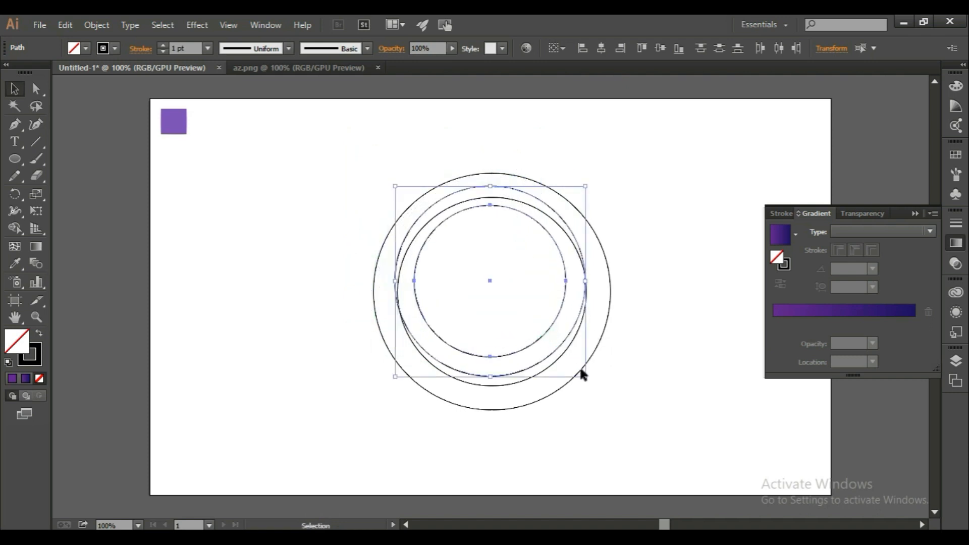
{"action": "mouse_move", "coordinate": [584, 376]}
{"action": "left_mouse_down"}
{"action": "mouse_move", "coordinate": [527, 324]}
{"action": "mouse_move", "coordinate": [570, 371]}
{"action": "left_mouse_up"}
{"action": "left_click_drag", "start_coordinate": [536, 331], "coordinate": [536, 329]}
Align all four circles on their horizontal centres.
{"action": "left_click_drag", "start_coordinate": [628, 251], "coordinate": [511, 301]}
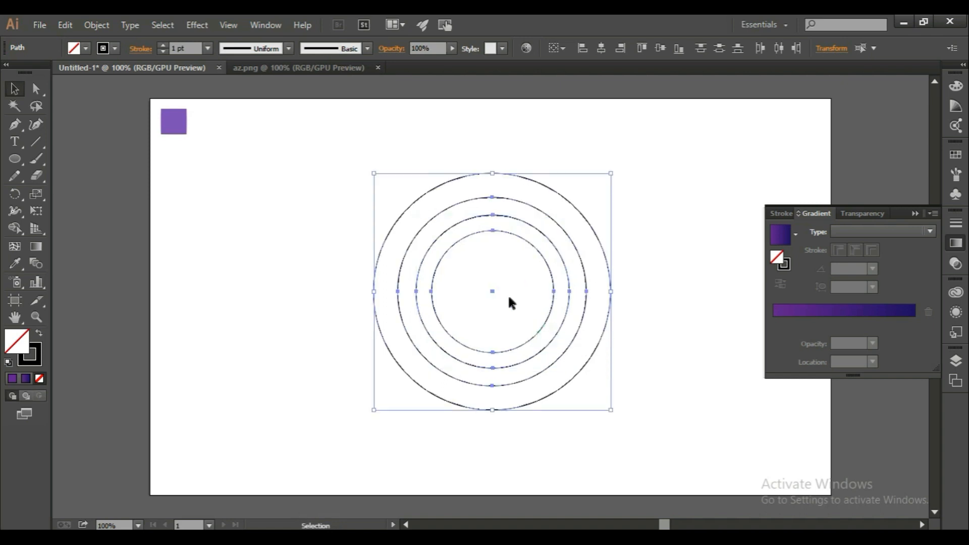
{"action": "left_click", "coordinate": [600, 49]}
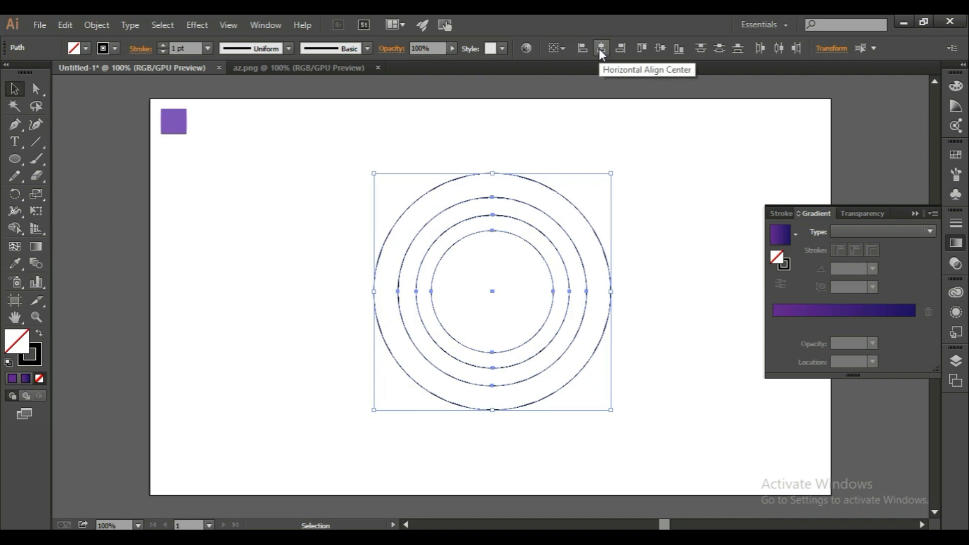
{"action": "left_click", "coordinate": [642, 225]}
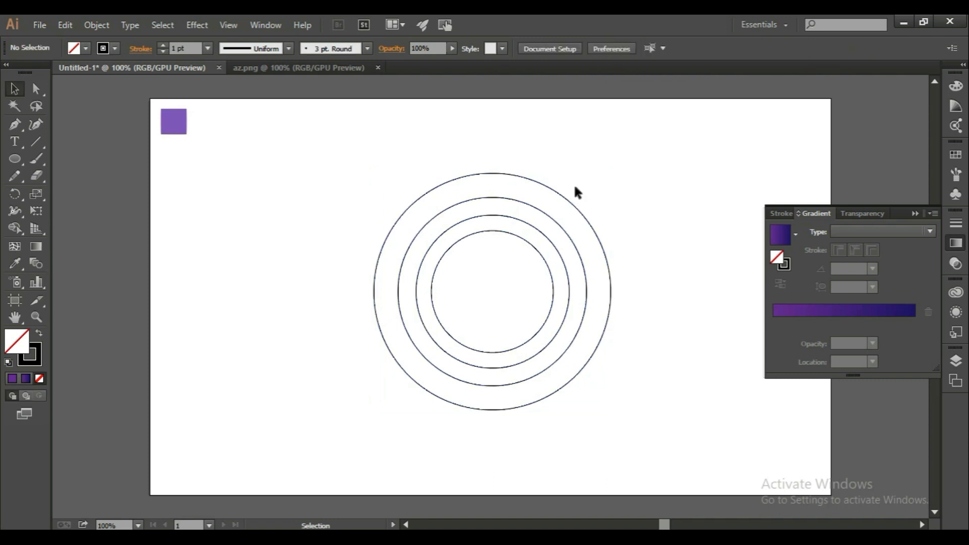
Shrink the innermost circle slightly and realign the four circles on their horizontal centres.
{"action": "left_click", "coordinate": [489, 231]}
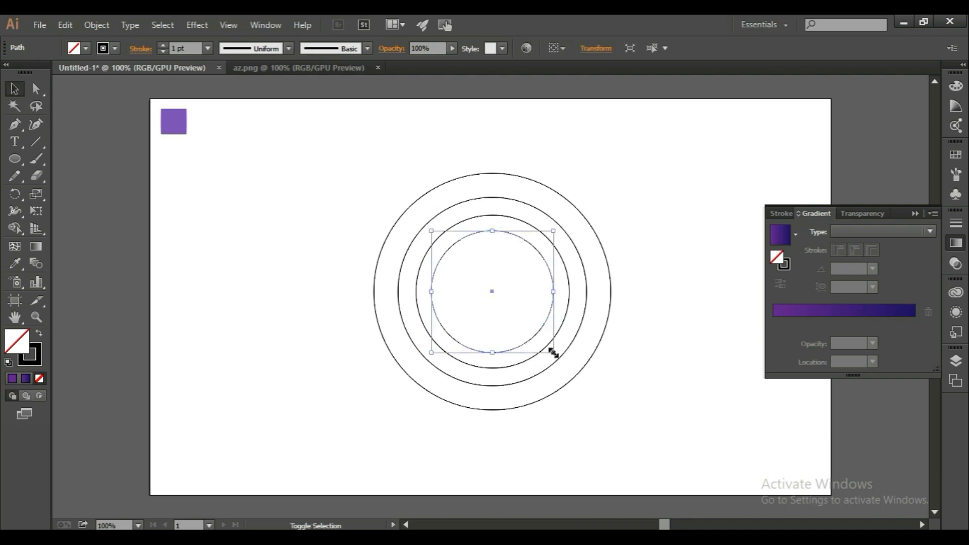
{"action": "mouse_move", "coordinate": [554, 354]}
{"action": "left_mouse_down"}
{"action": "mouse_move", "coordinate": [546, 341]}
{"action": "mouse_move", "coordinate": [552, 352]}
{"action": "left_mouse_up"}
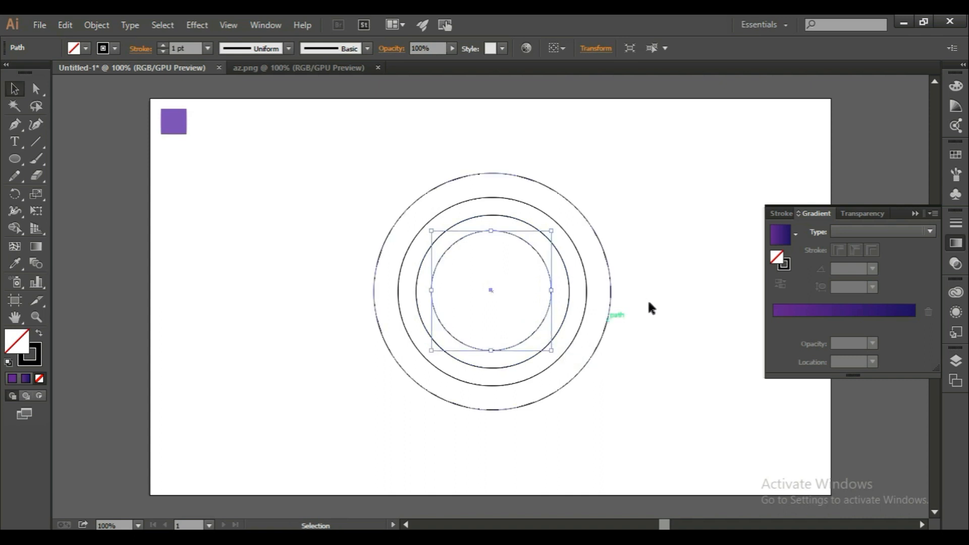
{"action": "left_click", "coordinate": [665, 291]}
{"action": "left_click_drag", "start_coordinate": [666, 294], "coordinate": [505, 317]}
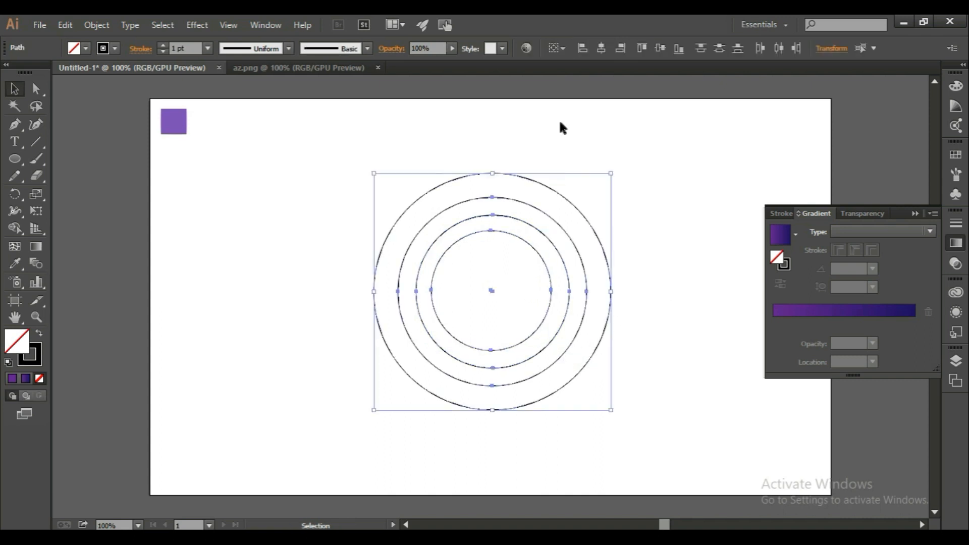
{"action": "left_click", "coordinate": [599, 50]}
{"action": "left_click", "coordinate": [671, 173]}
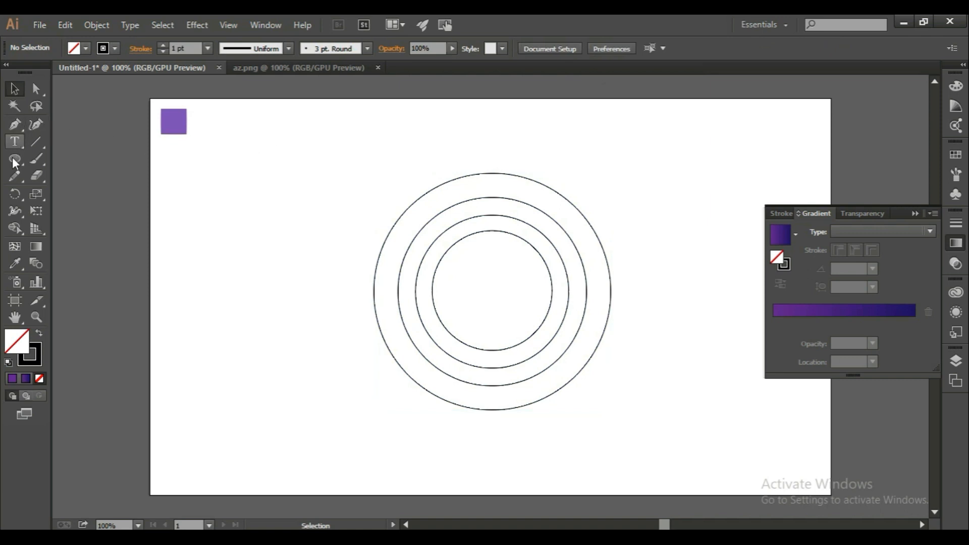
Draw a narrow upright rectangle 22 px wide and 384 px high through the middle of the circles.
{"action": "left_click_drag", "start_coordinate": [12, 159], "coordinate": [53, 161]}
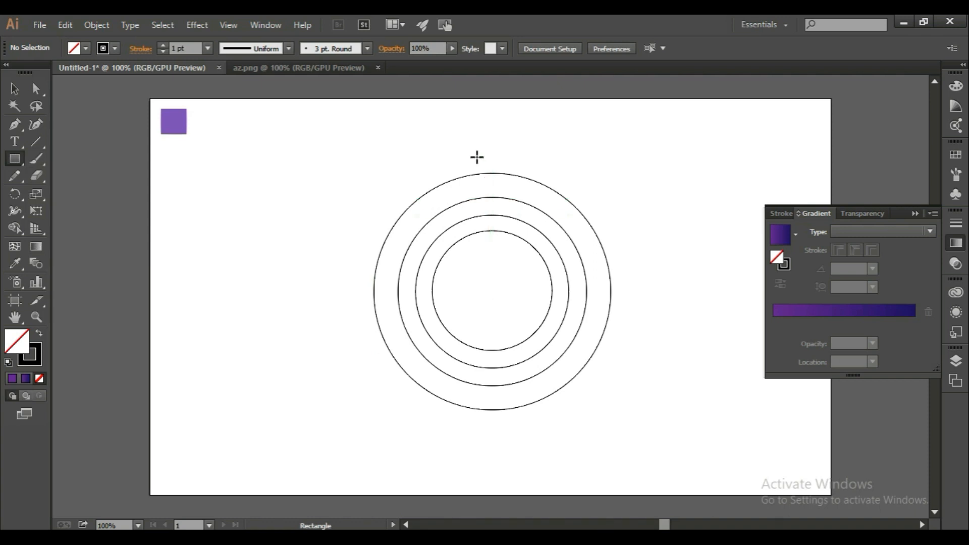
{"action": "left_click_drag", "start_coordinate": [477, 157], "coordinate": [493, 429]}
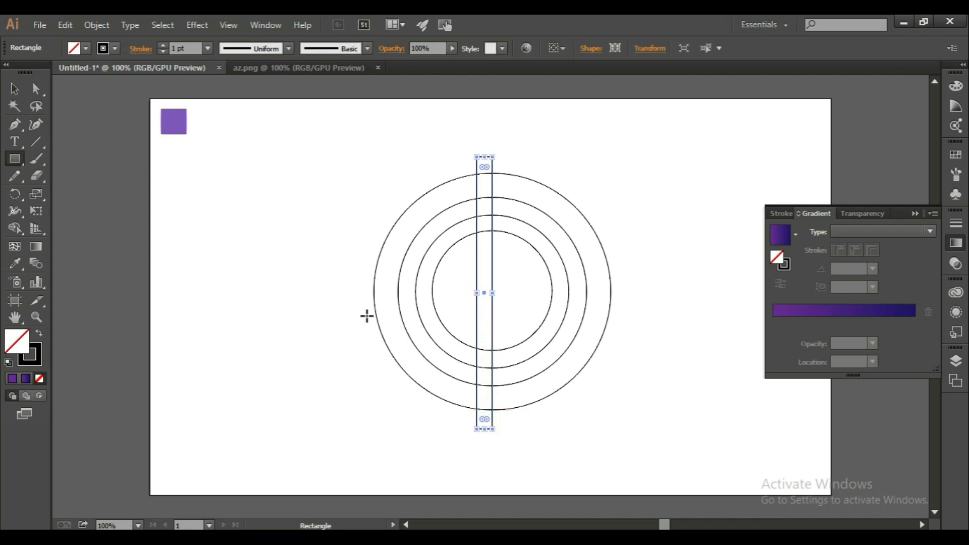
{"action": "key", "text": "v"}
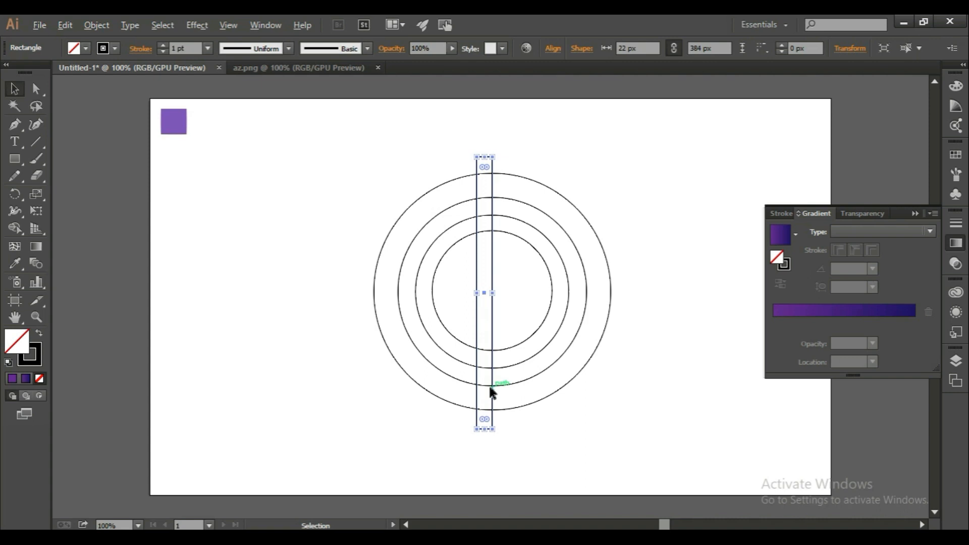
Duplicate the upright bar beside the original and nudge the bars to leave a narrow gap around the circles' centre.
{"action": "left_click_drag", "start_coordinate": [489, 383], "coordinate": [511, 385]}
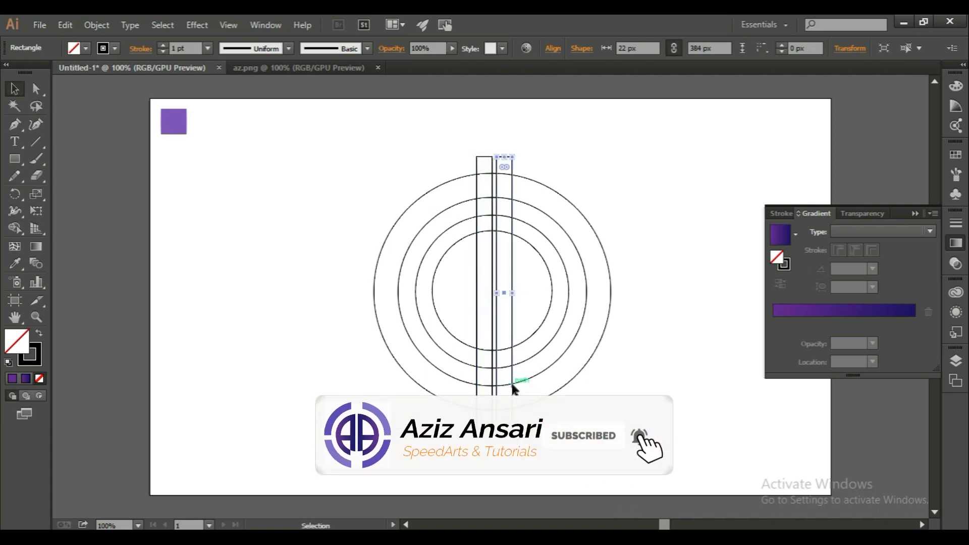
{"action": "left_click", "coordinate": [474, 336]}
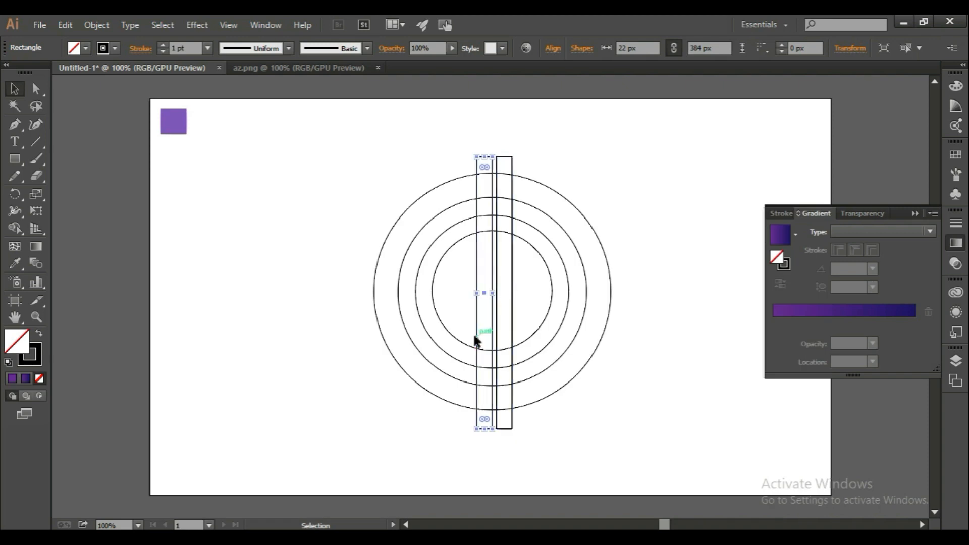
{"action": "key", "text": "Left"}
{"action": "key", "text": "Left"}
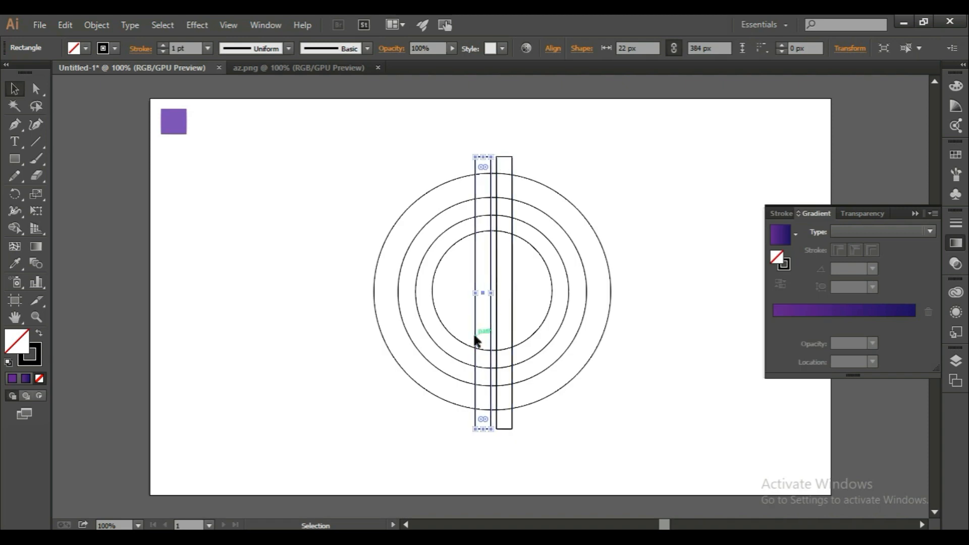
{"action": "key", "text": "Left"}
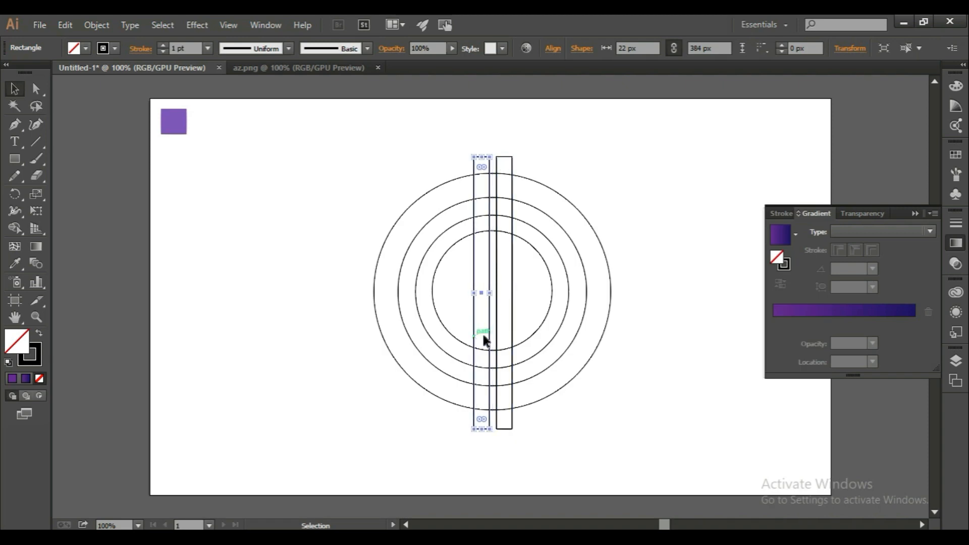
{"action": "left_click", "coordinate": [510, 337]}
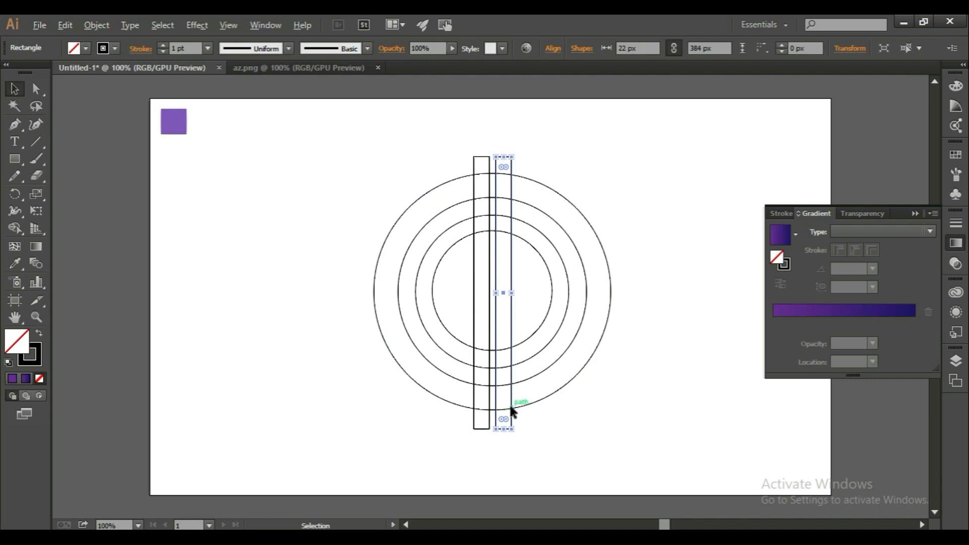
Duplicate one upright bar and rotate the copy about 90° so it lies across the middle of the circles.
{"action": "left_click_drag", "start_coordinate": [510, 407], "coordinate": [558, 283]}
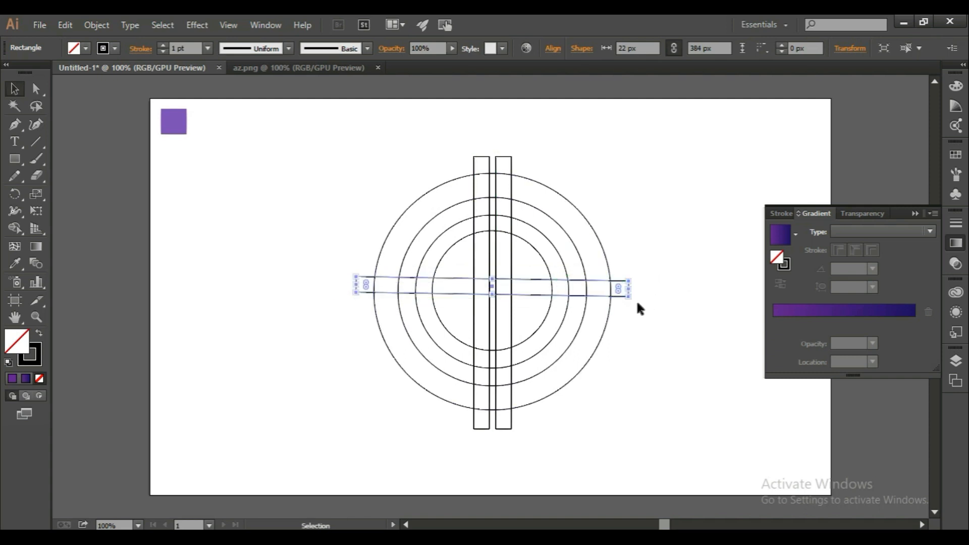
{"action": "left_click_drag", "start_coordinate": [631, 296], "coordinate": [639, 306]}
{"action": "left_click", "coordinate": [530, 307]}
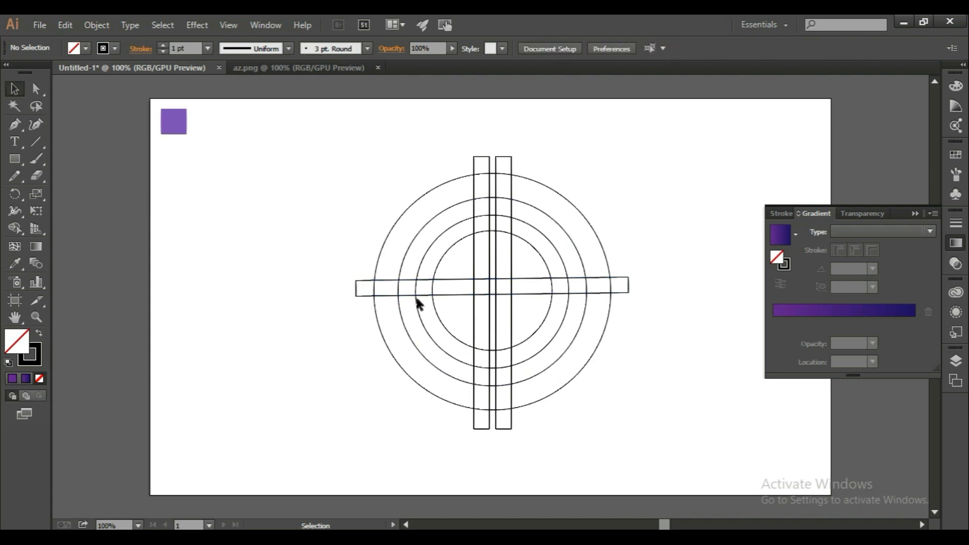
Reposition the horizontal bar at the circles' centre height and adjust its slight rotation.
{"action": "left_click_drag", "start_coordinate": [359, 296], "coordinate": [353, 283]}
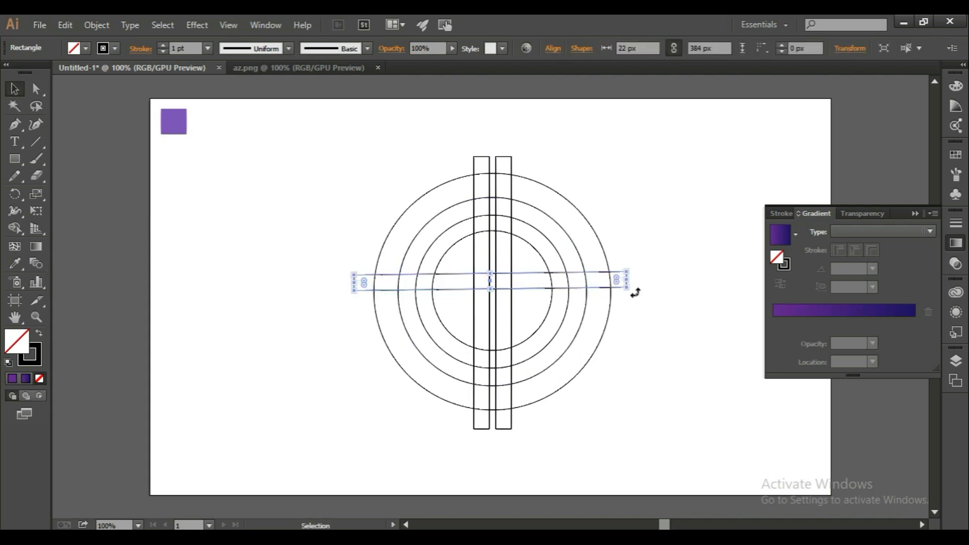
{"action": "left_click_drag", "start_coordinate": [635, 292], "coordinate": [636, 295]}
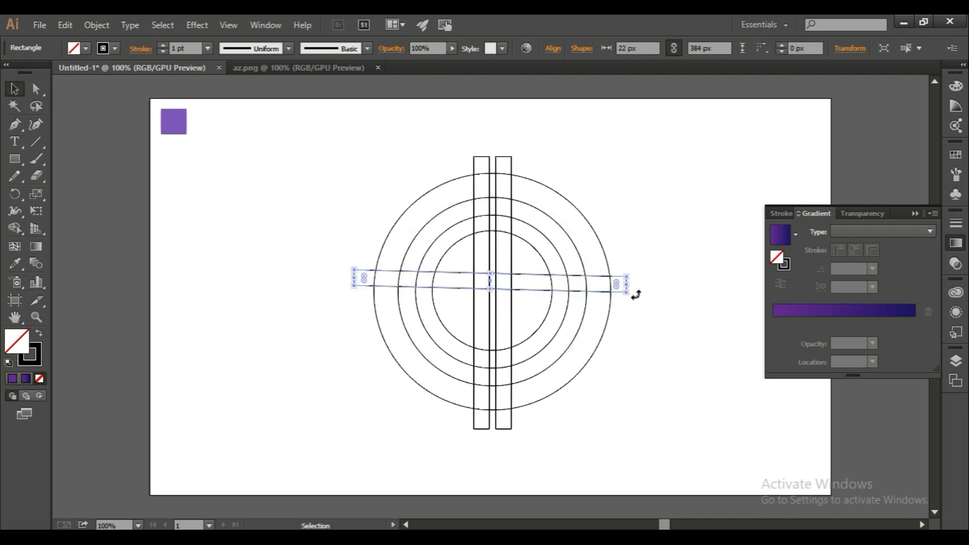
{"action": "left_click", "coordinate": [636, 295]}
{"action": "left_click_drag", "start_coordinate": [447, 284], "coordinate": [449, 297]}
{"action": "left_click", "coordinate": [448, 295]}
{"action": "left_click_drag", "start_coordinate": [346, 298], "coordinate": [348, 302]}
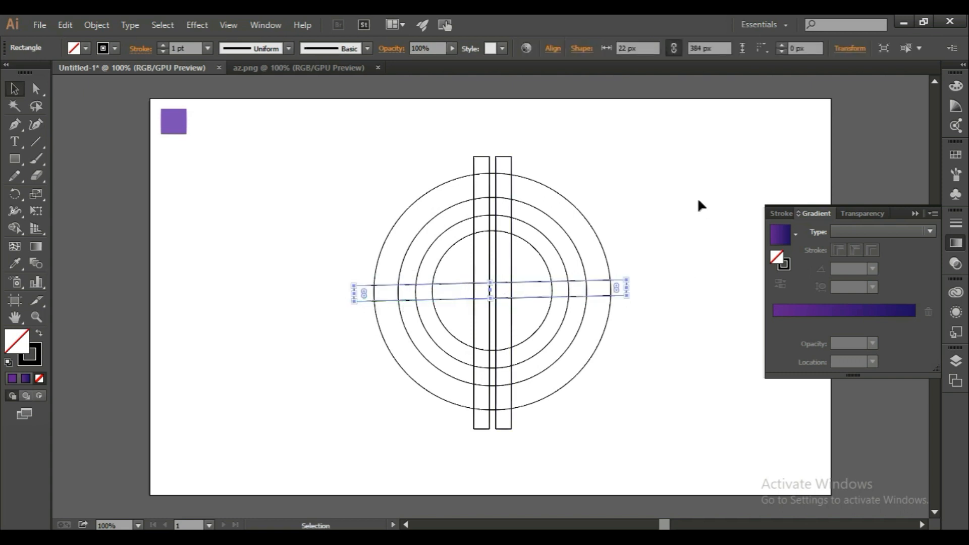
Try to distribute the four circles and the horizontal bar vertically by their top edges.
{"action": "left_click_drag", "start_coordinate": [625, 242], "coordinate": [535, 299]}
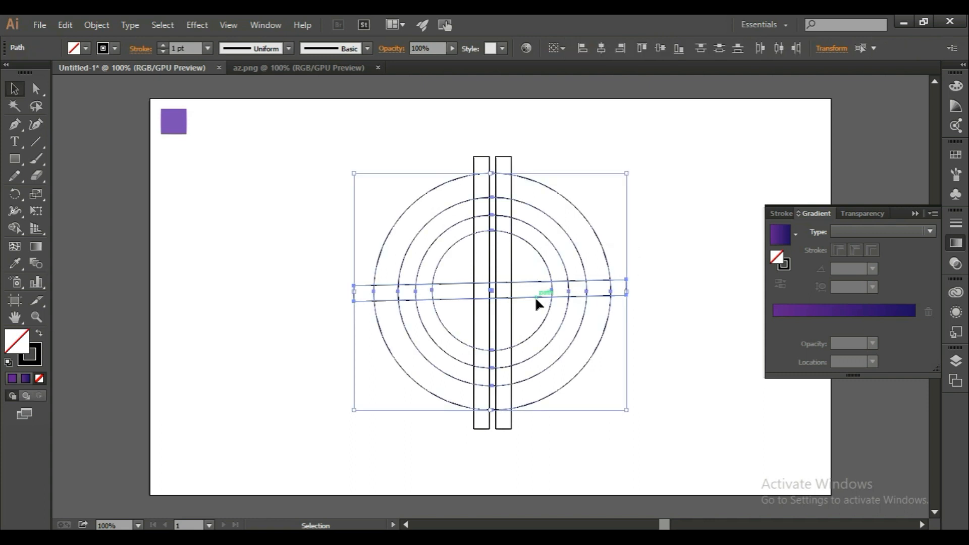
{"action": "left_click", "coordinate": [699, 47]}
{"action": "left_click", "coordinate": [700, 48]}
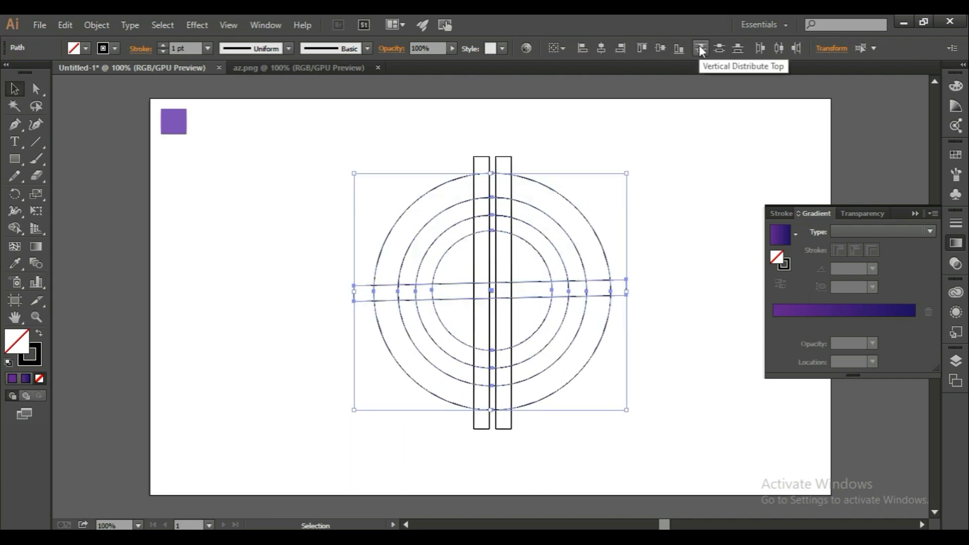
{"action": "left_click", "coordinate": [655, 268]}
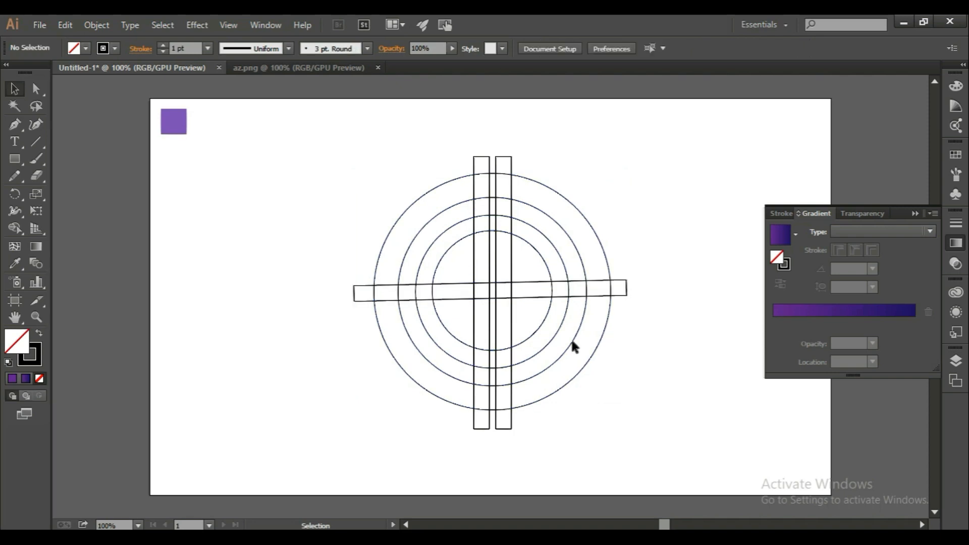
Try to align all the circles and bars on their horizontal centres.
{"action": "left_click_drag", "start_coordinate": [525, 315], "coordinate": [464, 279]}
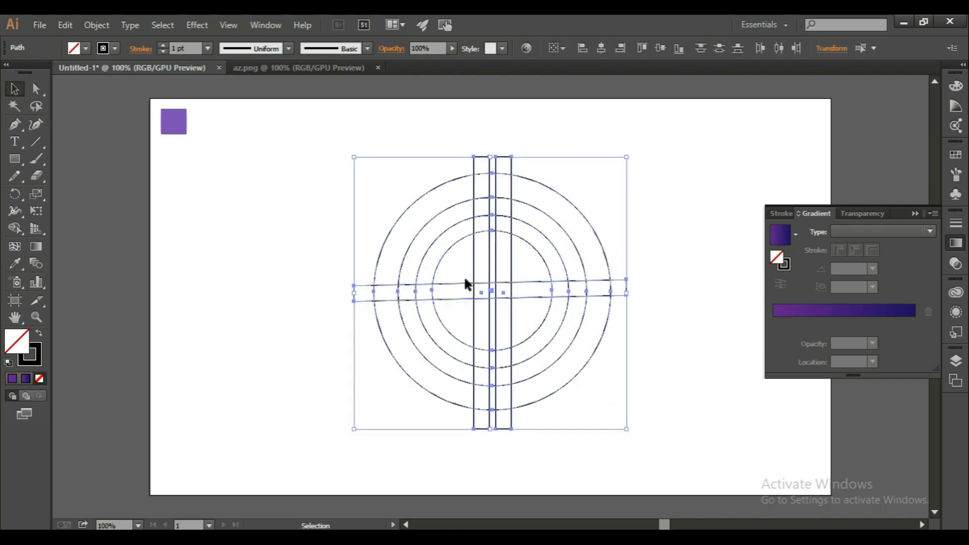
{"action": "left_click", "coordinate": [601, 49]}
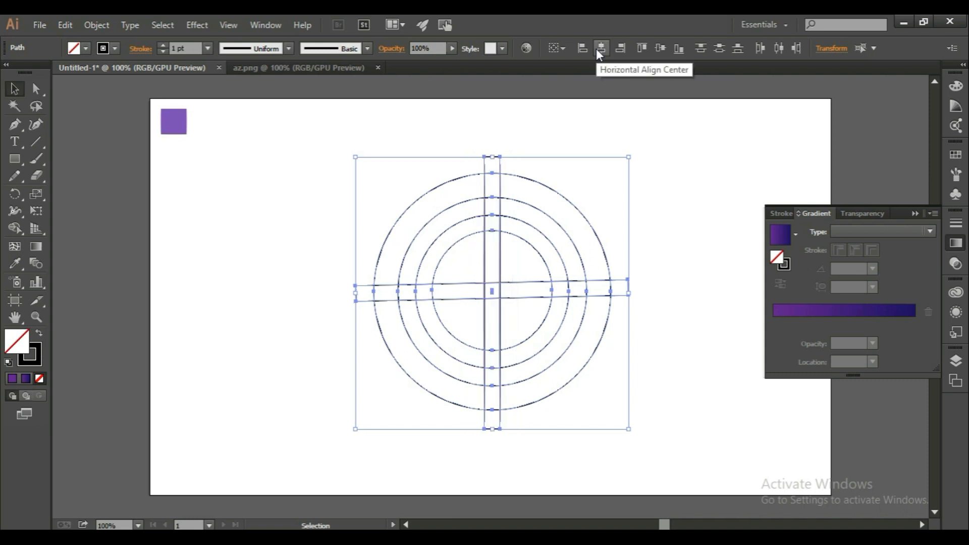
{"action": "key", "text": "ctrl+z"}
{"action": "left_click", "coordinate": [713, 261]}
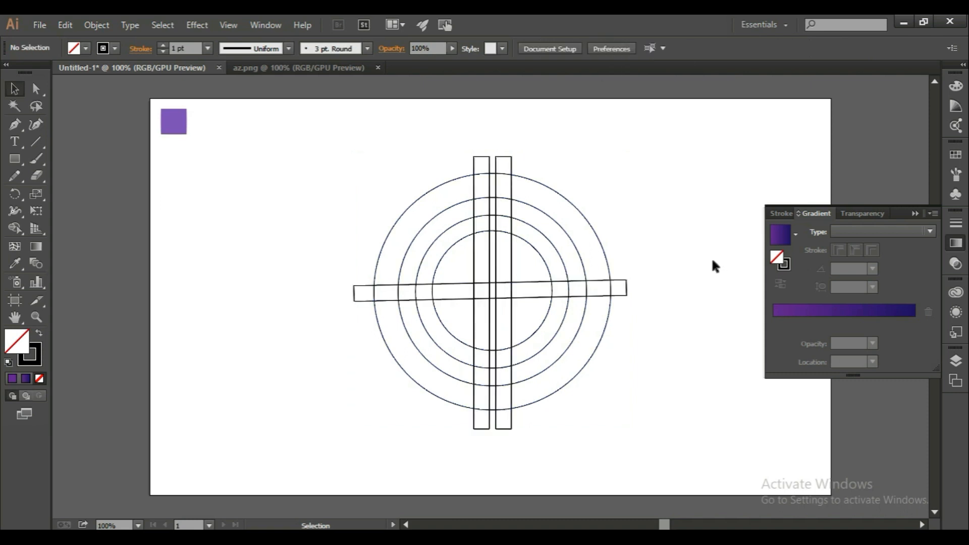
Rotate the horizontal bar slightly clockwise to bring it closer to level across the circles.
{"action": "left_click", "coordinate": [627, 296]}
{"action": "left_click_drag", "start_coordinate": [632, 297], "coordinate": [635, 302]}
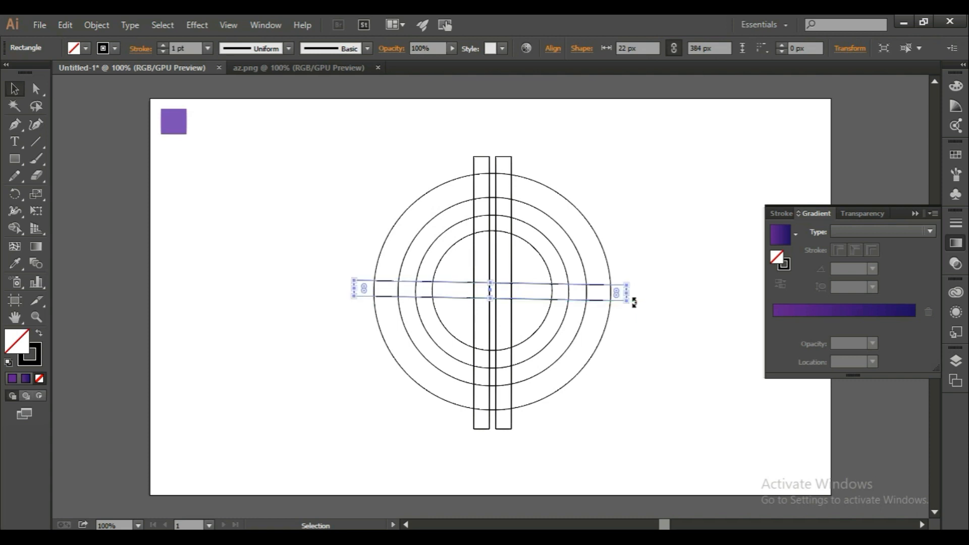
{"action": "left_click", "coordinate": [665, 369]}
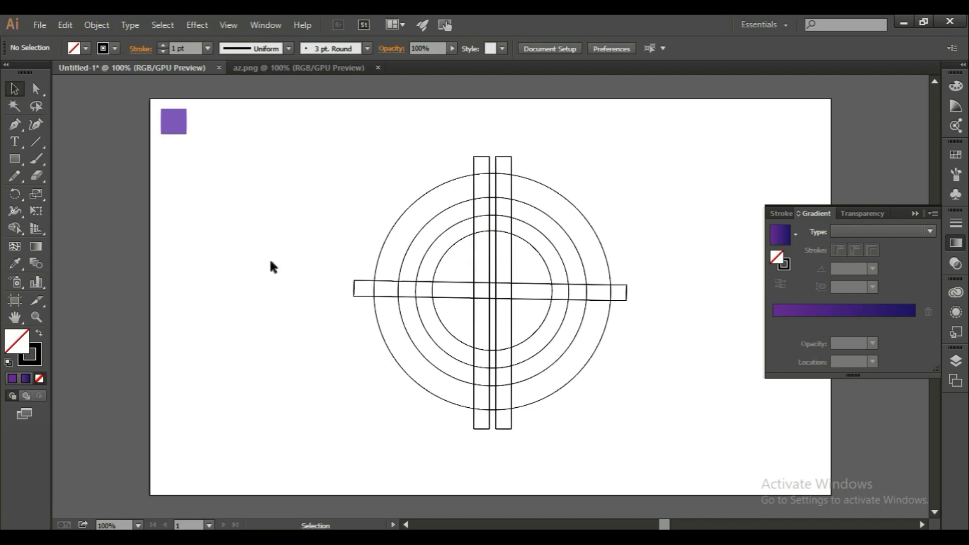
{"action": "left_click_drag", "start_coordinate": [336, 228], "coordinate": [588, 395]}
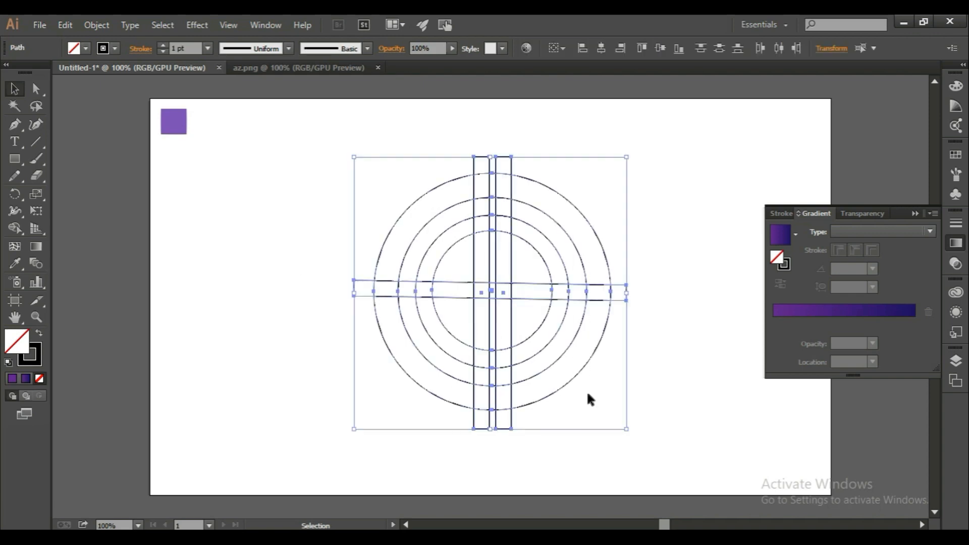
{"action": "left_click", "coordinate": [706, 382]}
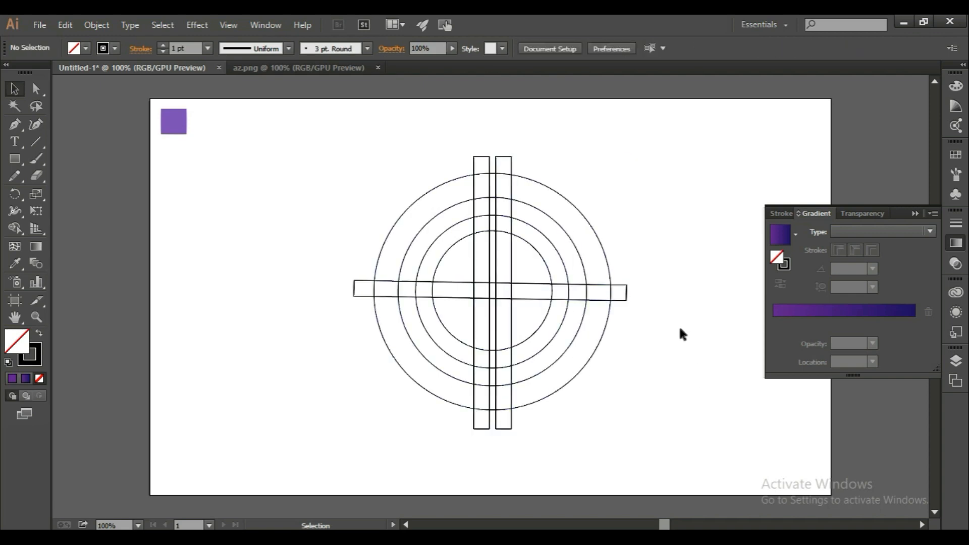
{"action": "left_click", "coordinate": [624, 300]}
{"action": "left_click_drag", "start_coordinate": [634, 306], "coordinate": [632, 301]}
{"action": "left_click", "coordinate": [646, 335]}
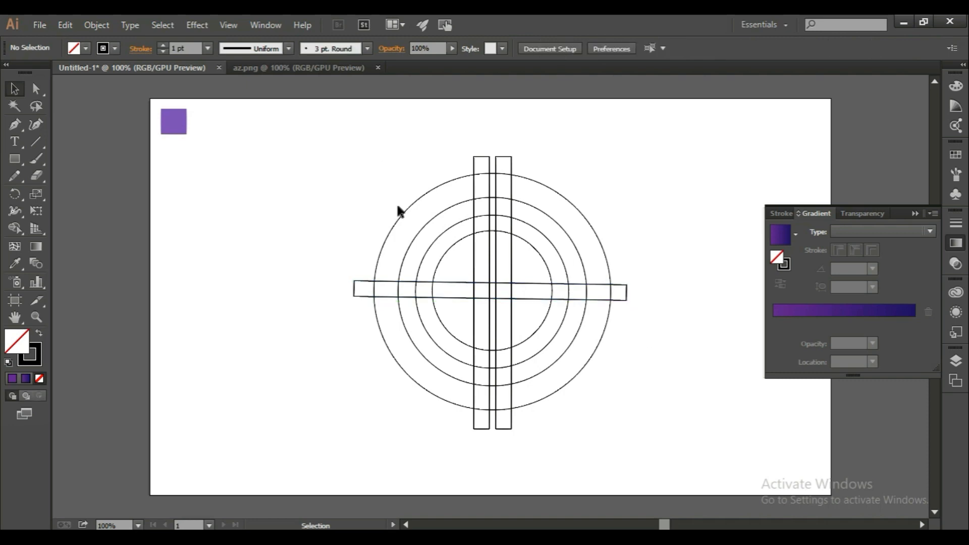
Select all the circles and bars and activate the Shape Builder tool.
{"action": "left_click_drag", "start_coordinate": [397, 206], "coordinate": [626, 425]}
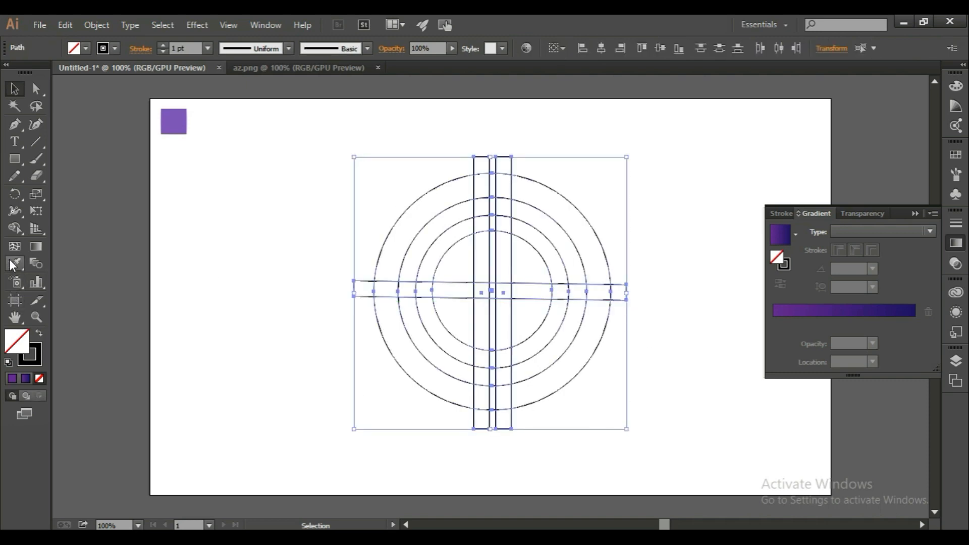
{"action": "left_click", "coordinate": [10, 234]}
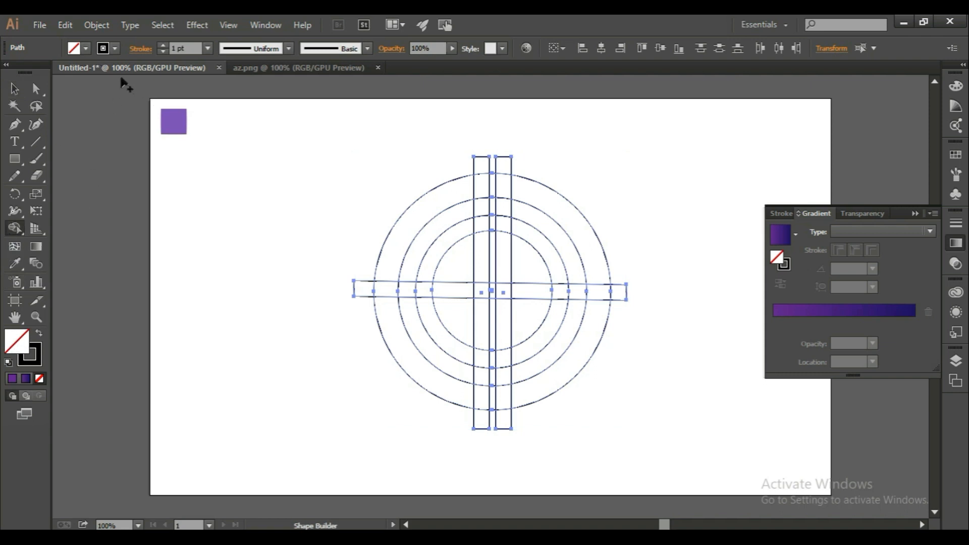
{"action": "left_click", "coordinate": [86, 48]}
Try filling the selected outlines with the purple sampled from the small square, and with the purple-to-blue gradient.
{"action": "left_click", "coordinate": [15, 264]}
{"action": "left_click", "coordinate": [172, 129]}
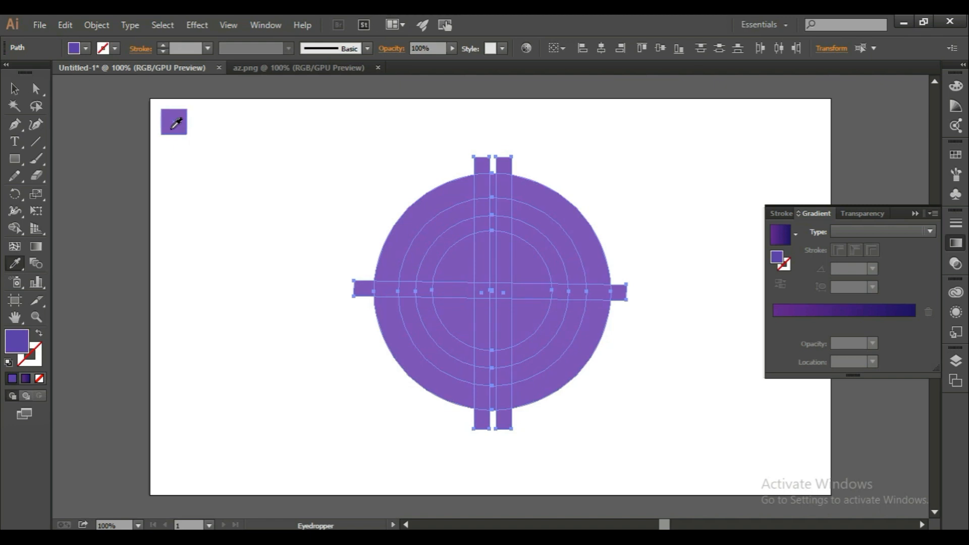
{"action": "key", "text": "ctrl+z"}
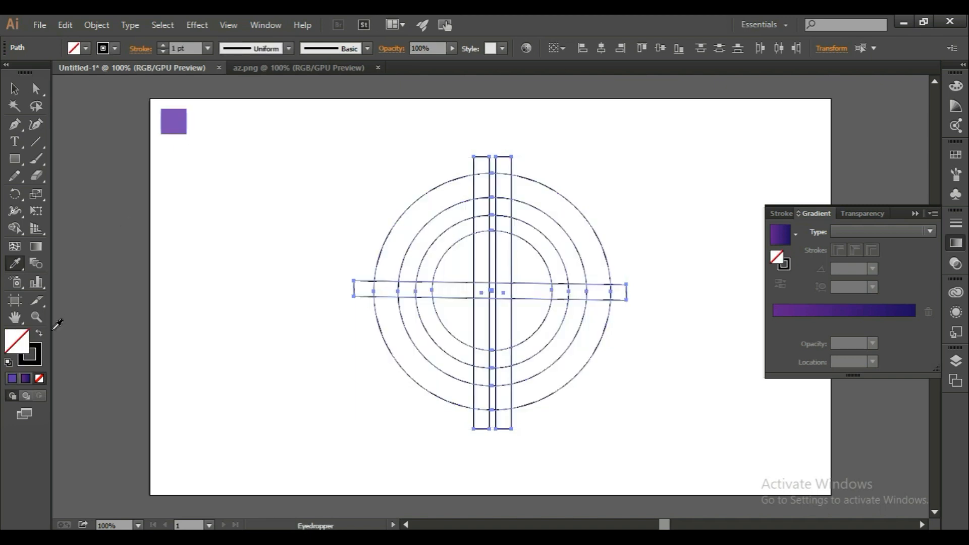
{"action": "left_click", "coordinate": [18, 228]}
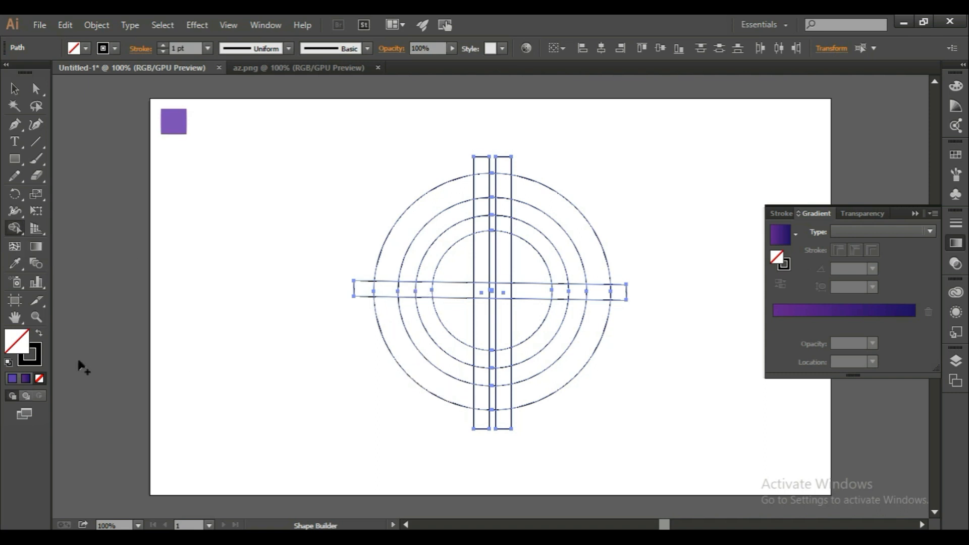
{"action": "left_click", "coordinate": [26, 377]}
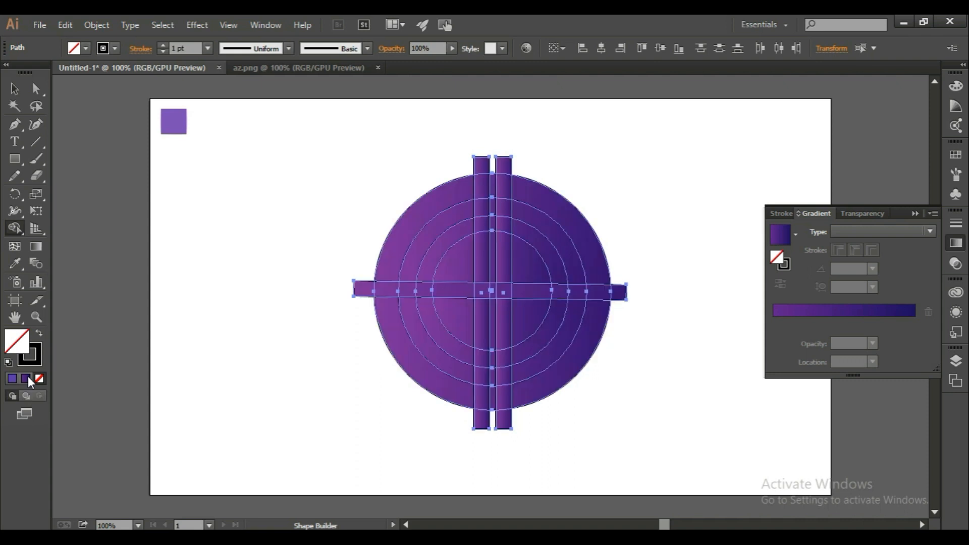
{"action": "key", "text": "ctrl+z"}
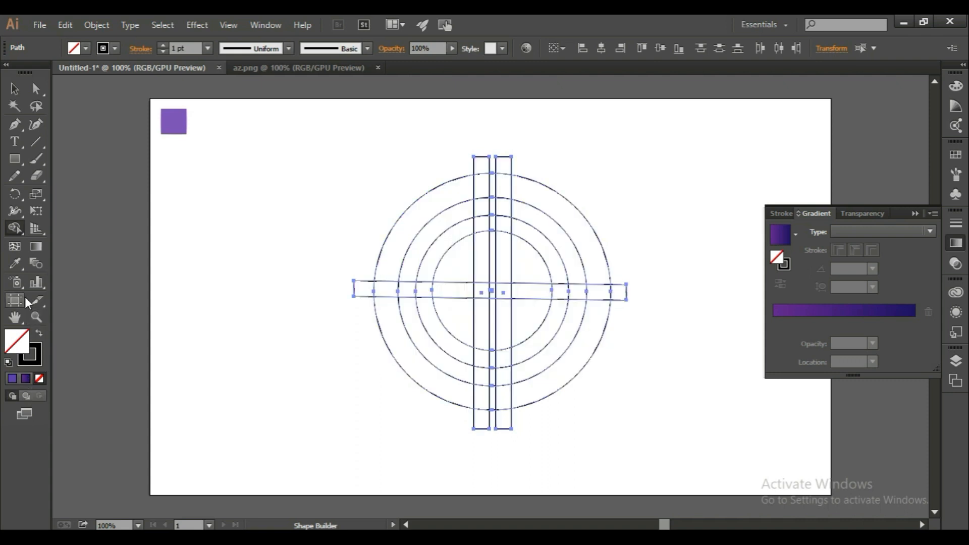
Set the fill of the selected circles and bars to black.
{"action": "left_click", "coordinate": [84, 47]}
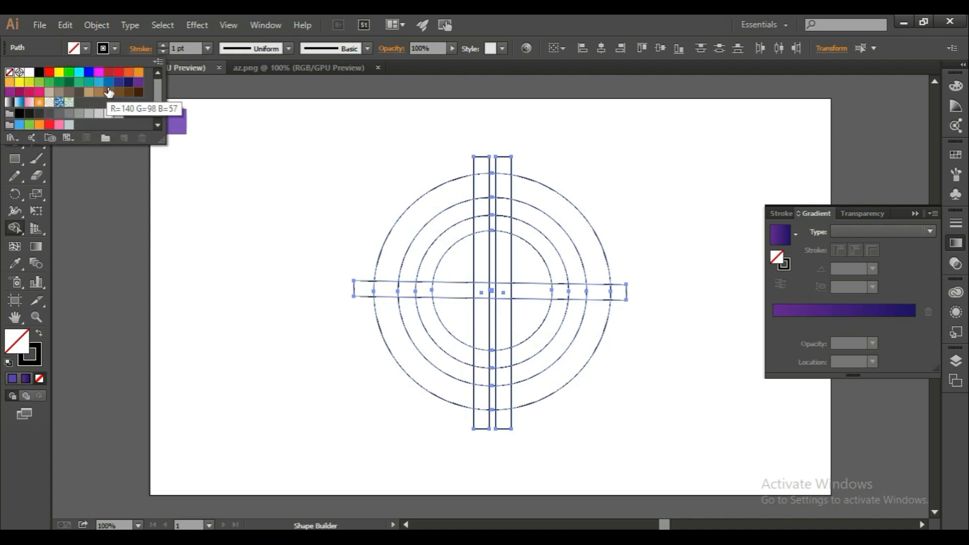
{"action": "left_click", "coordinate": [39, 73]}
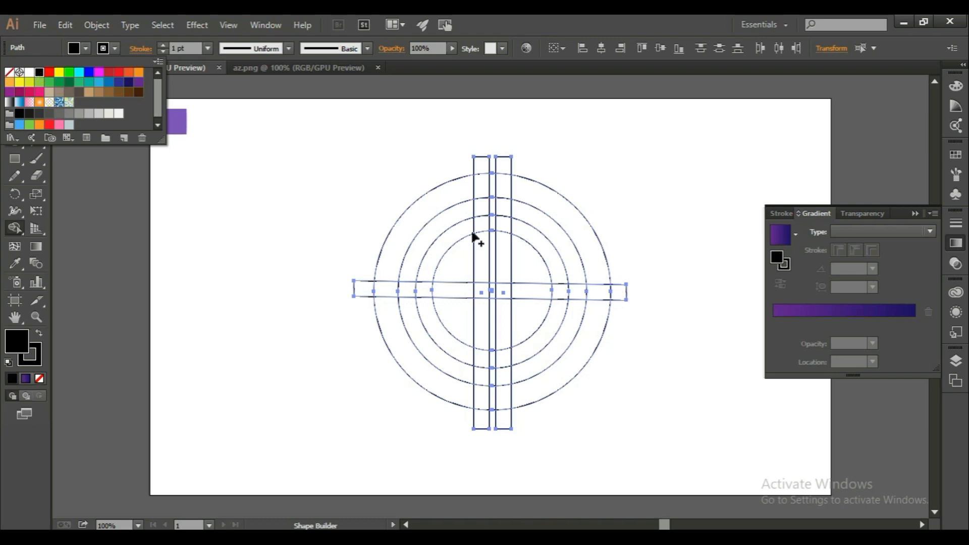
{"action": "left_click", "coordinate": [113, 316]}
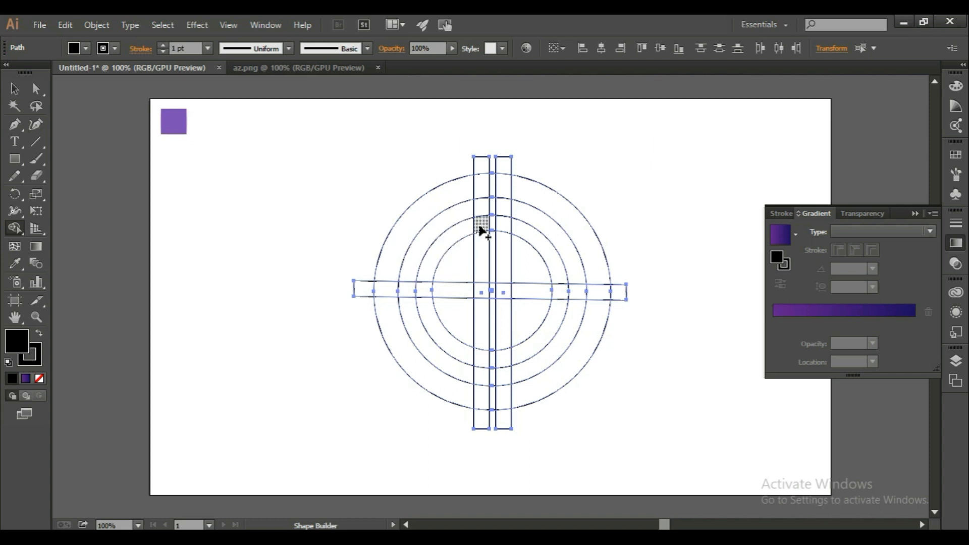
Use Shape Builder to fill both halves of the inner ring and the bar segments inside it with black, keeping the central gap.
{"action": "mouse_move", "coordinate": [485, 228]}
{"action": "left_mouse_down"}
{"action": "mouse_move", "coordinate": [445, 245]}
{"action": "mouse_move", "coordinate": [425, 275]}
{"action": "mouse_move", "coordinate": [429, 313]}
{"action": "left_mouse_up"}
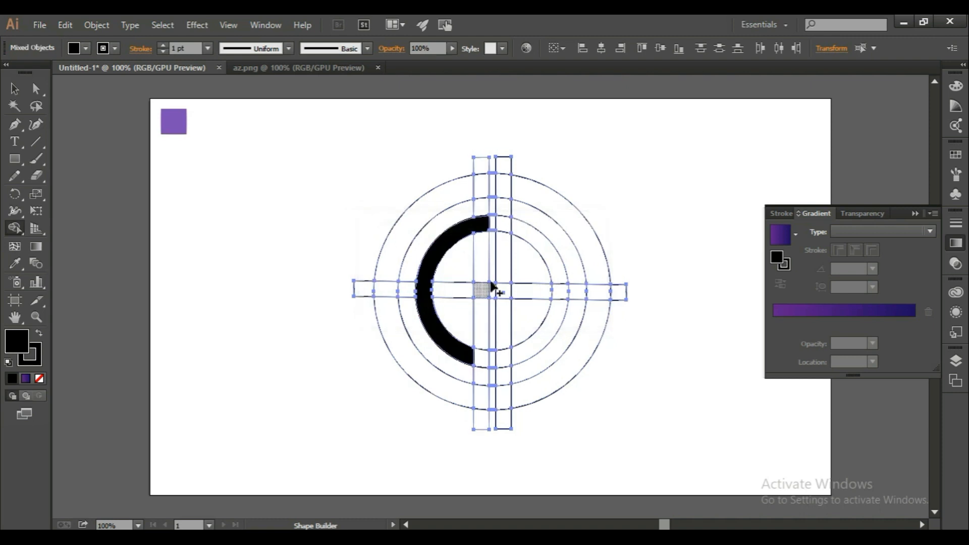
{"action": "mouse_move", "coordinate": [480, 231]}
{"action": "left_mouse_down"}
{"action": "mouse_move", "coordinate": [483, 285]}
{"action": "mouse_move", "coordinate": [428, 298]}
{"action": "mouse_move", "coordinate": [486, 302]}
{"action": "mouse_move", "coordinate": [488, 334]}
{"action": "left_mouse_up"}
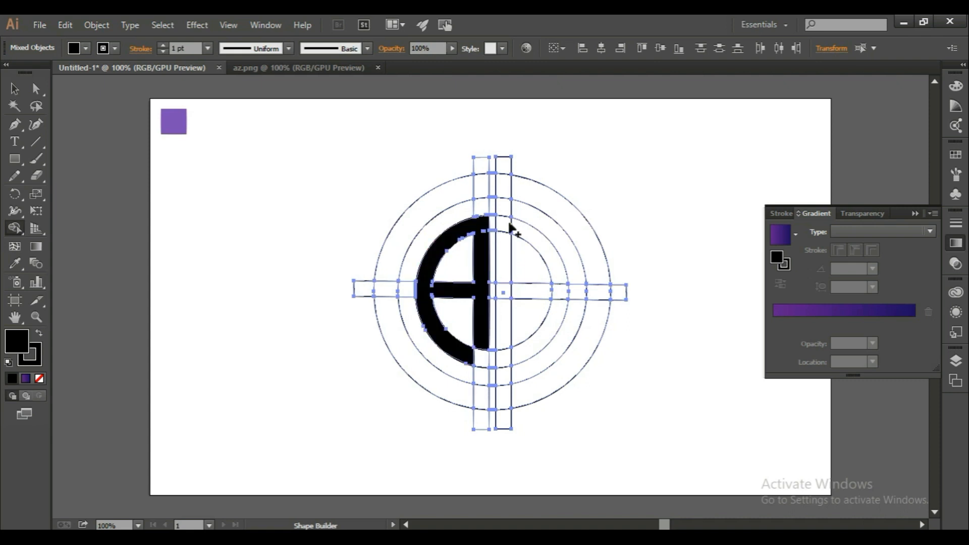
{"action": "left_click_drag", "start_coordinate": [505, 286], "coordinate": [506, 317]}
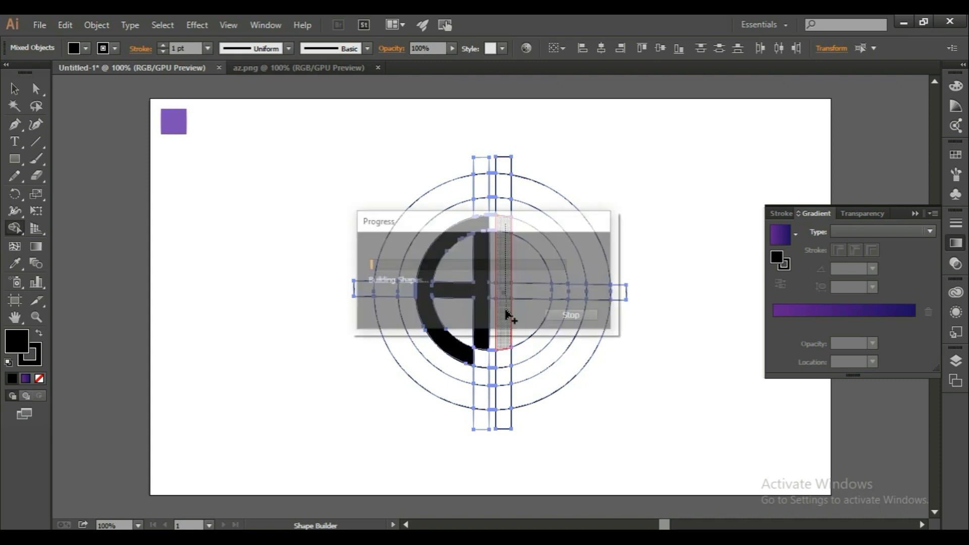
{"action": "mouse_move", "coordinate": [509, 232]}
{"action": "left_mouse_down"}
{"action": "mouse_move", "coordinate": [519, 220]}
{"action": "mouse_move", "coordinate": [545, 250]}
{"action": "mouse_move", "coordinate": [564, 282]}
{"action": "mouse_move", "coordinate": [559, 320]}
{"action": "mouse_move", "coordinate": [555, 308]}
{"action": "left_mouse_up"}
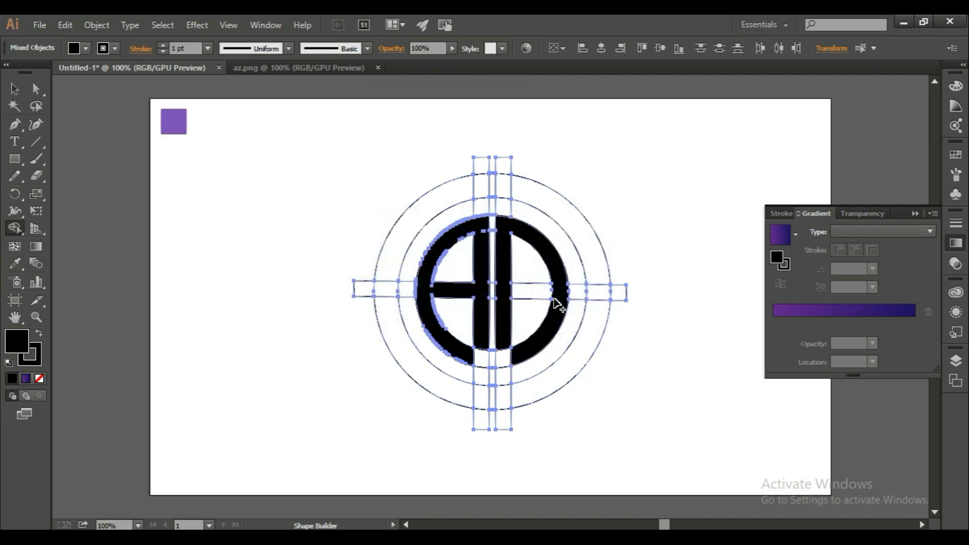
{"action": "left_click_drag", "start_coordinate": [557, 298], "coordinate": [505, 300]}
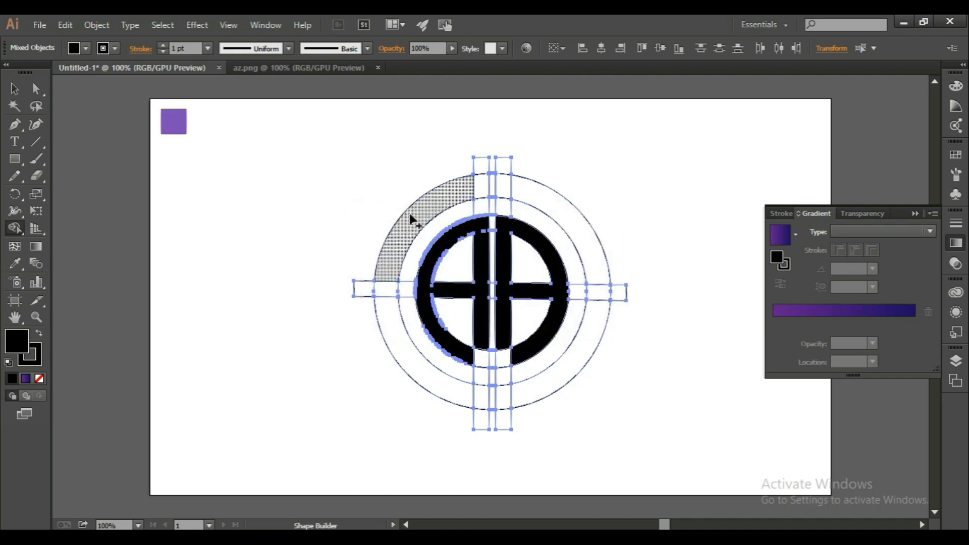
Fill the four quarter segments of the outer ring with black using Shape Builder.
{"action": "left_click_drag", "start_coordinate": [407, 240], "coordinate": [411, 223]}
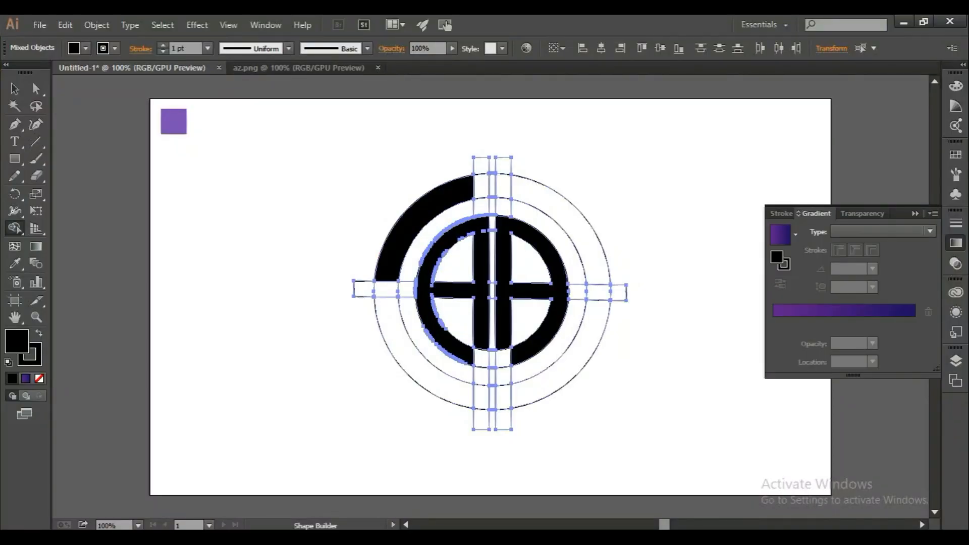
{"action": "left_click_drag", "start_coordinate": [538, 197], "coordinate": [553, 209]}
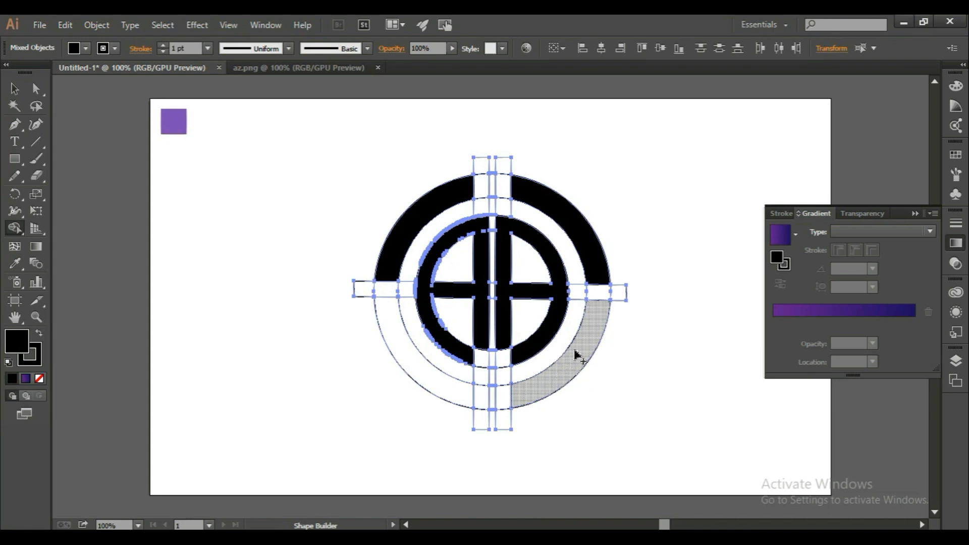
{"action": "left_click_drag", "start_coordinate": [586, 334], "coordinate": [566, 371]}
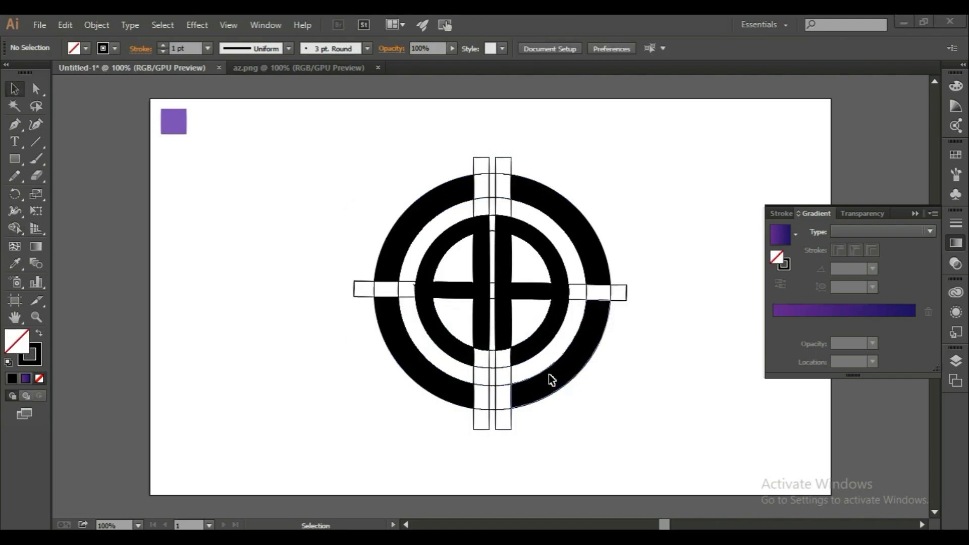
{"action": "left_click", "coordinate": [421, 370]}
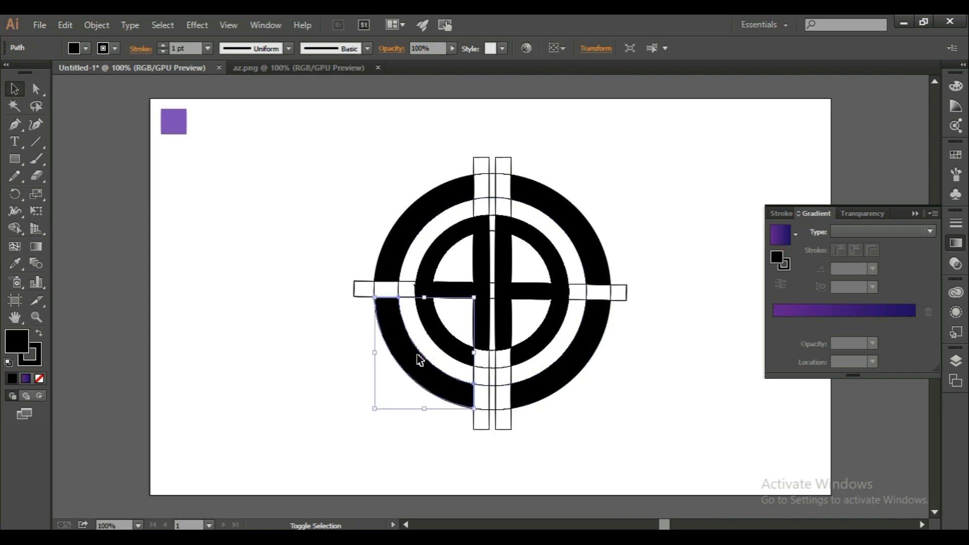
{"action": "left_click", "coordinate": [408, 252], "text": "shift"}
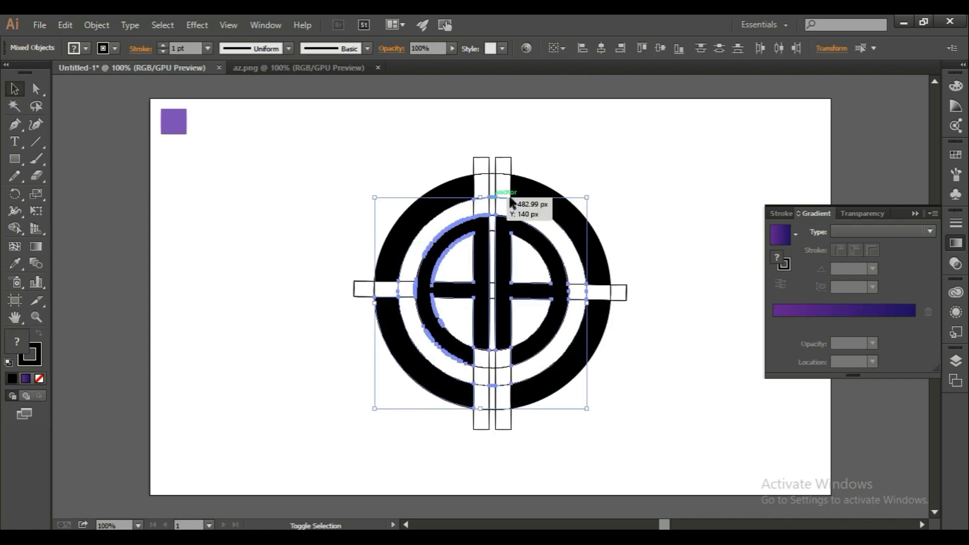
{"action": "left_click", "coordinate": [531, 192], "text": "shift"}
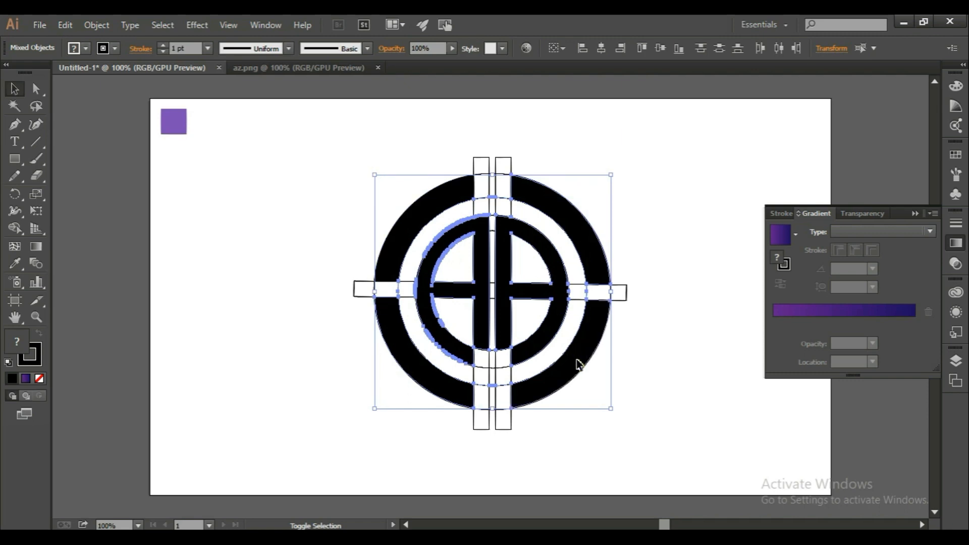
{"action": "left_click_drag", "start_coordinate": [580, 368], "coordinate": [467, 356]}
{"action": "key", "text": "ctrl+z"}
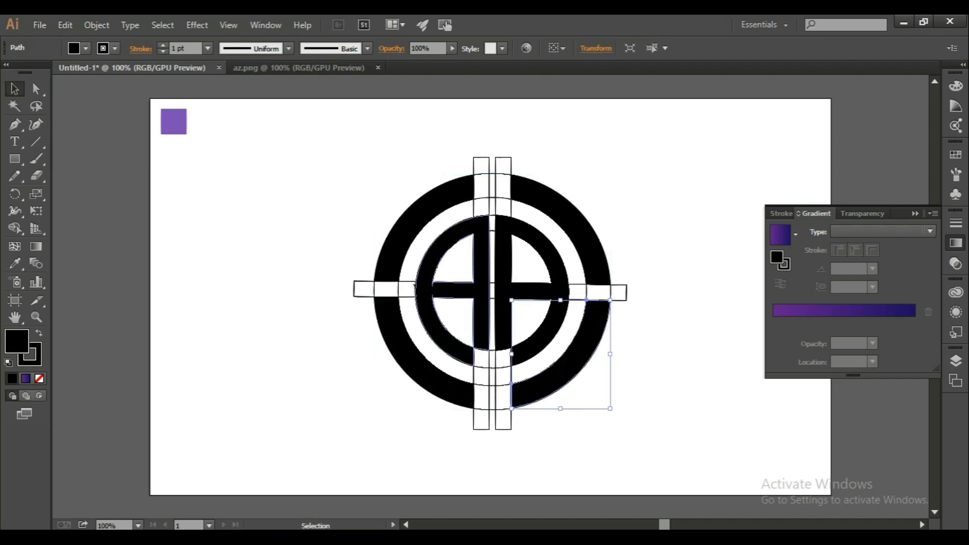
{"action": "key", "text": "ctrl+shift+a"}
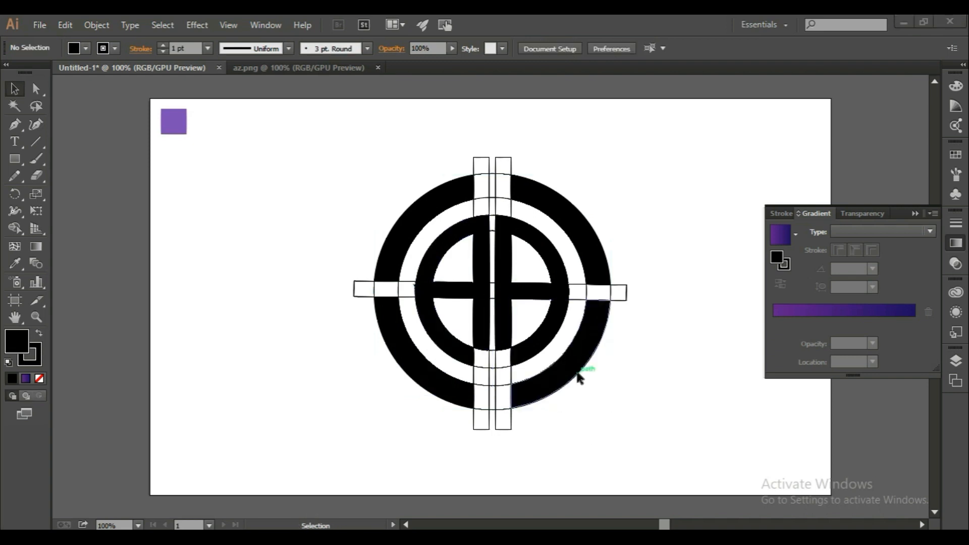
Move the black outer arcs and both inner halves together clear of the construction outlines, and delete the leftover outlines.
{"action": "key", "text": "shift"}
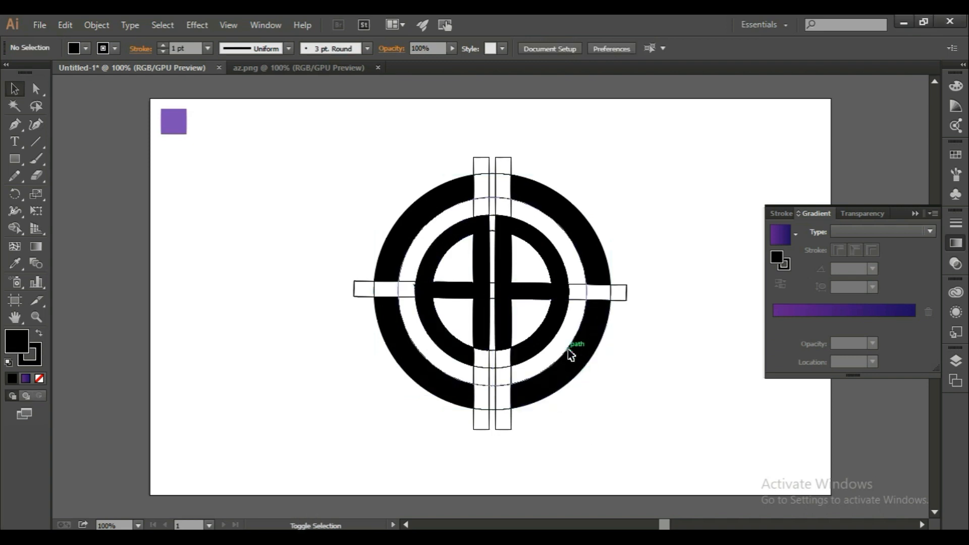
{"action": "left_click", "coordinate": [577, 367], "text": "shift"}
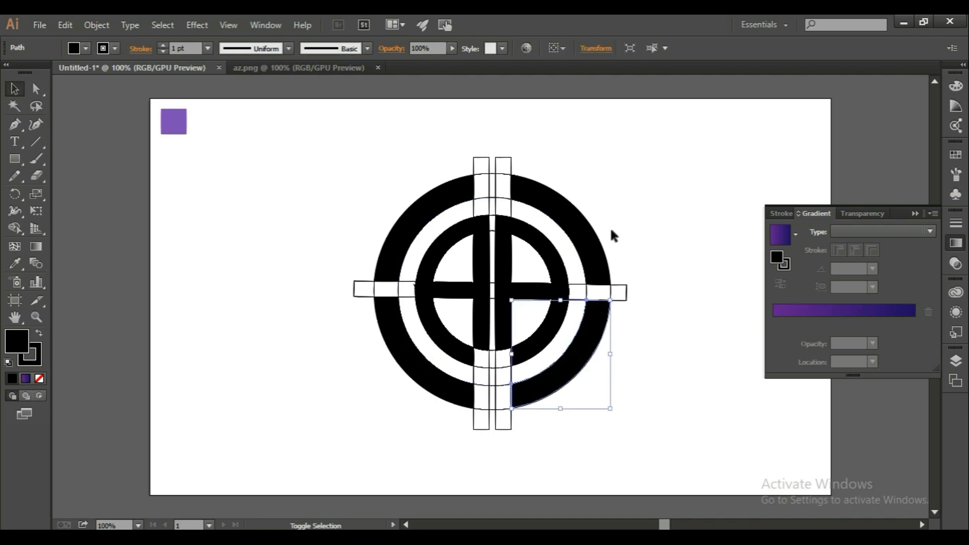
{"action": "left_click", "coordinate": [597, 245], "text": "shift"}
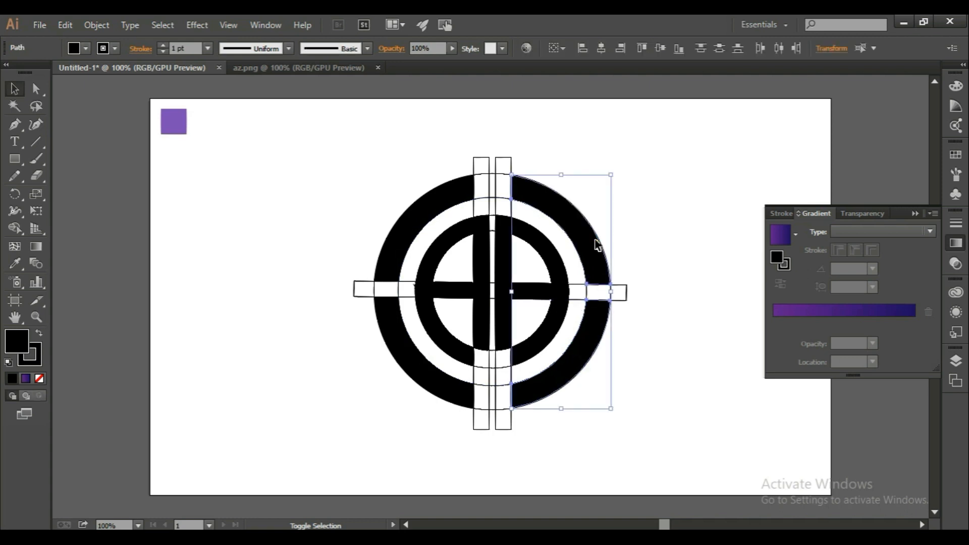
{"action": "left_click", "coordinate": [545, 251], "text": "shift"}
{"action": "left_click", "coordinate": [489, 246], "text": "shift"}
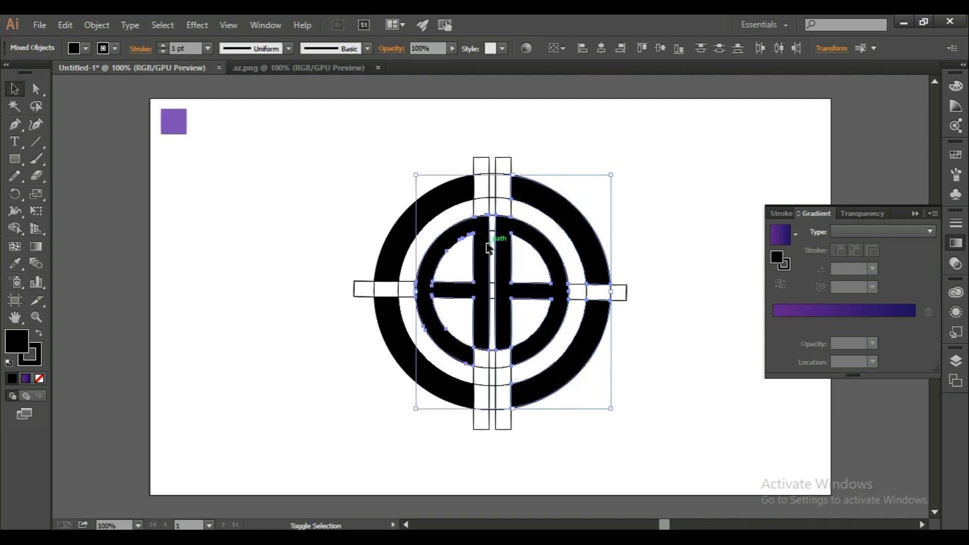
{"action": "left_click", "coordinate": [428, 212], "text": "shift"}
{"action": "left_click", "coordinate": [412, 361], "text": "shift"}
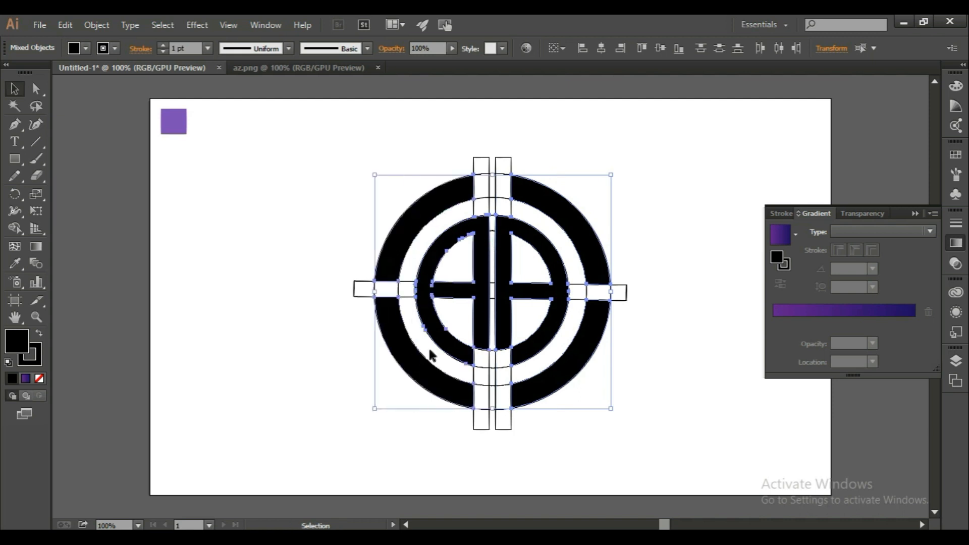
{"action": "left_click_drag", "start_coordinate": [430, 347], "coordinate": [172, 341]}
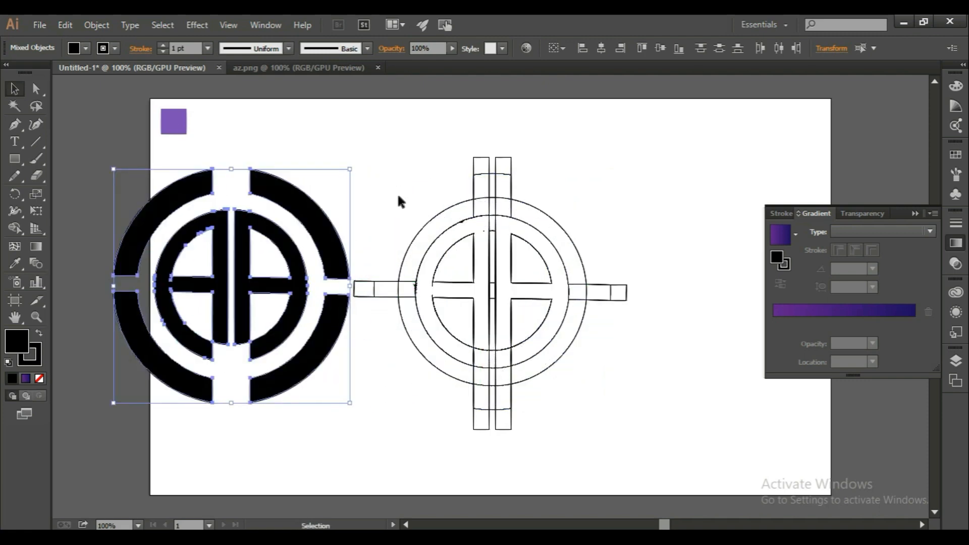
{"action": "mouse_move", "coordinate": [381, 172]}
{"action": "left_mouse_down"}
{"action": "mouse_move", "coordinate": [440, 337]}
{"action": "mouse_move", "coordinate": [585, 430]}
{"action": "left_mouse_up"}
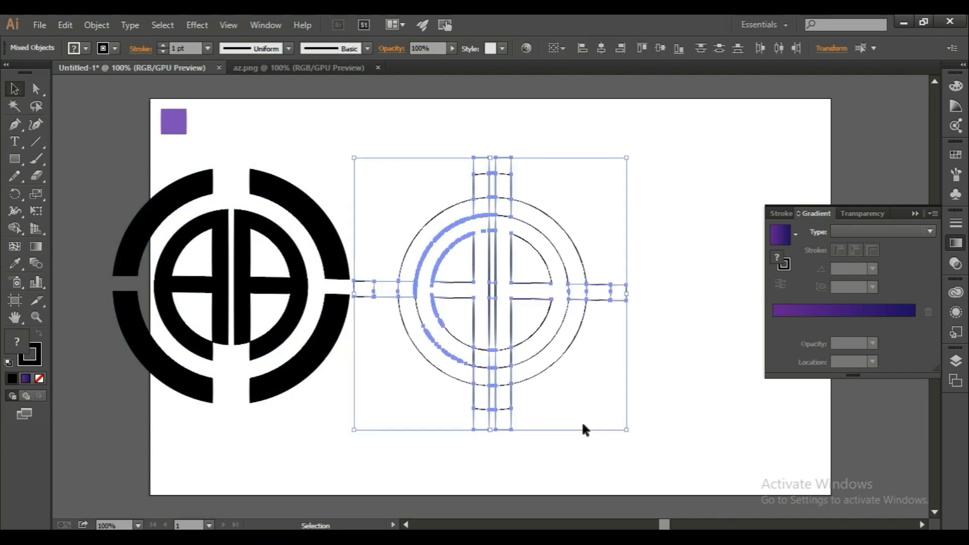
{"action": "key", "text": "Delete"}
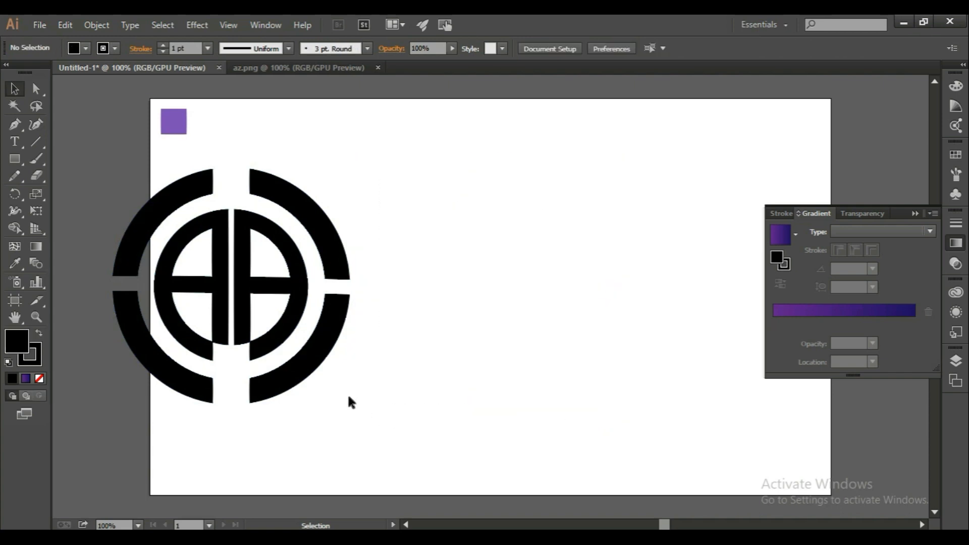
Move all the black logo shapes together back to the middle of the artboard.
{"action": "left_click", "coordinate": [165, 237]}
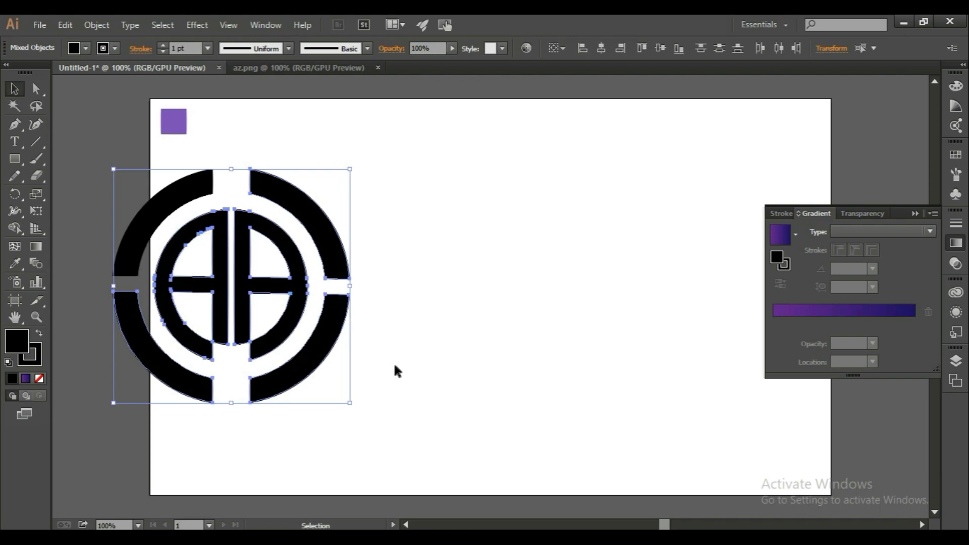
{"action": "left_click_drag", "start_coordinate": [395, 366], "coordinate": [146, 197]}
{"action": "left_click_drag", "start_coordinate": [286, 210], "coordinate": [419, 201]}
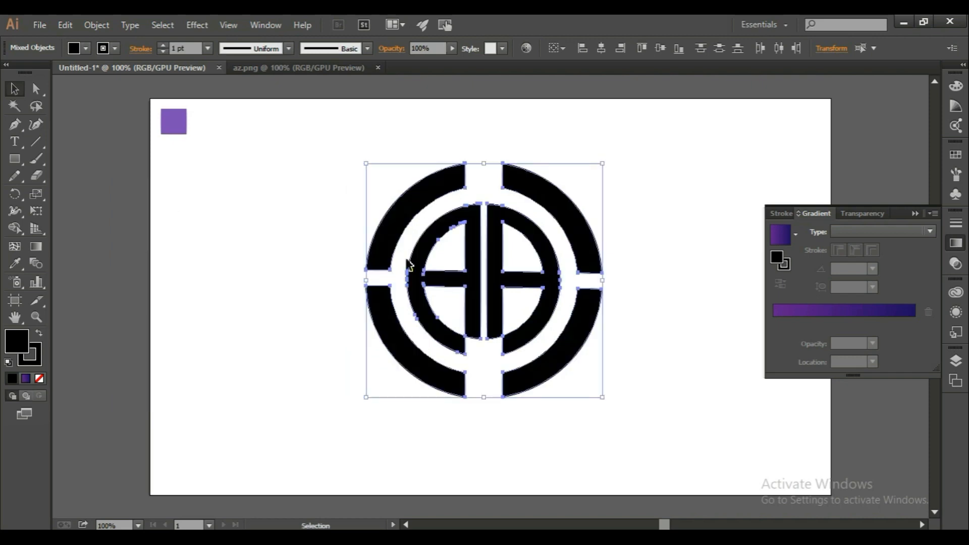
{"action": "left_click", "coordinate": [332, 323]}
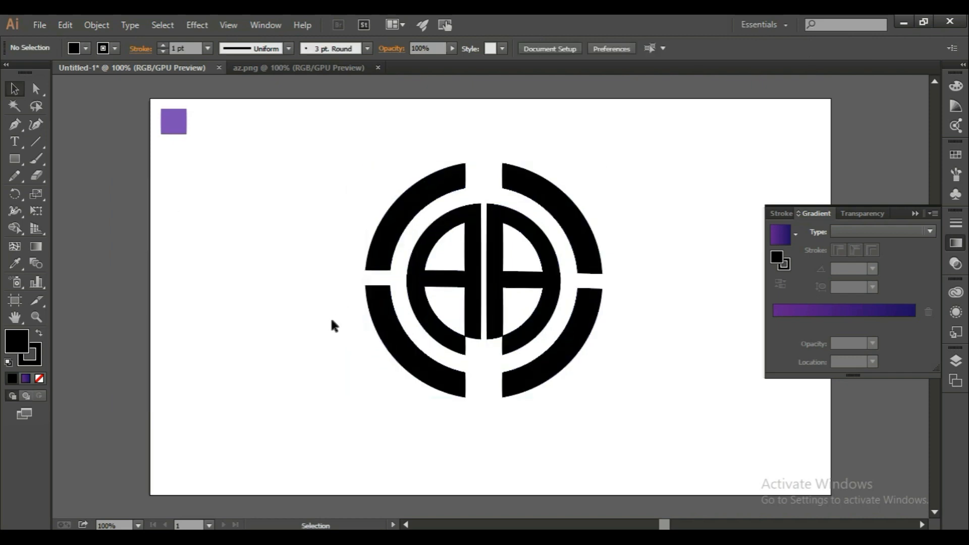
Recolor the two upper arcs of the outer ring with the purple sampled from the small square, using the Eyedropper.
{"action": "left_click", "coordinate": [390, 259]}
{"action": "key", "text": "i"}
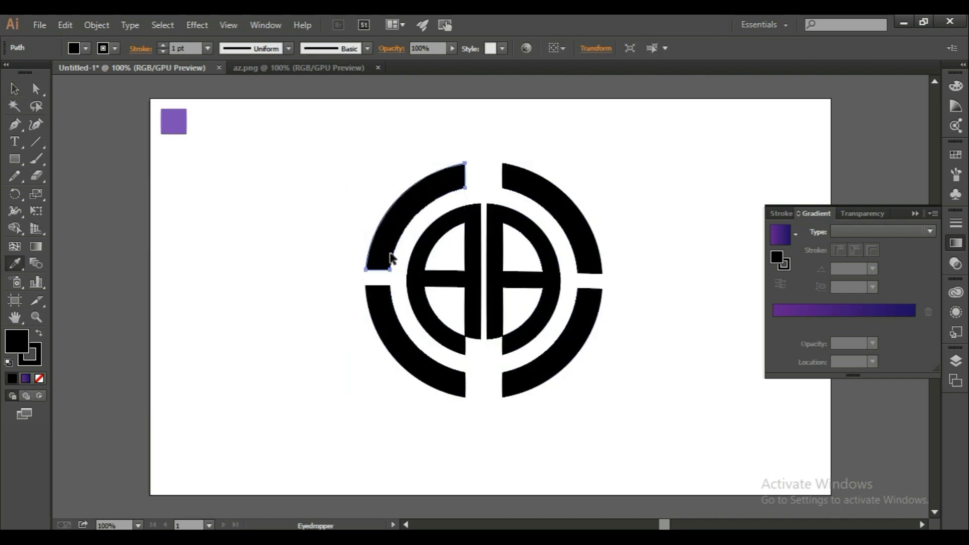
{"action": "left_click", "coordinate": [183, 119]}
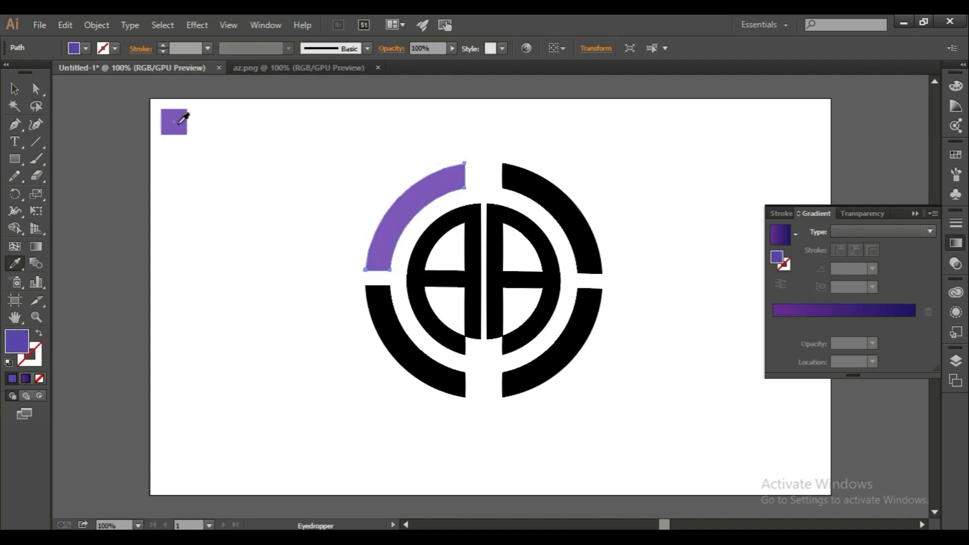
{"action": "key", "text": "v"}
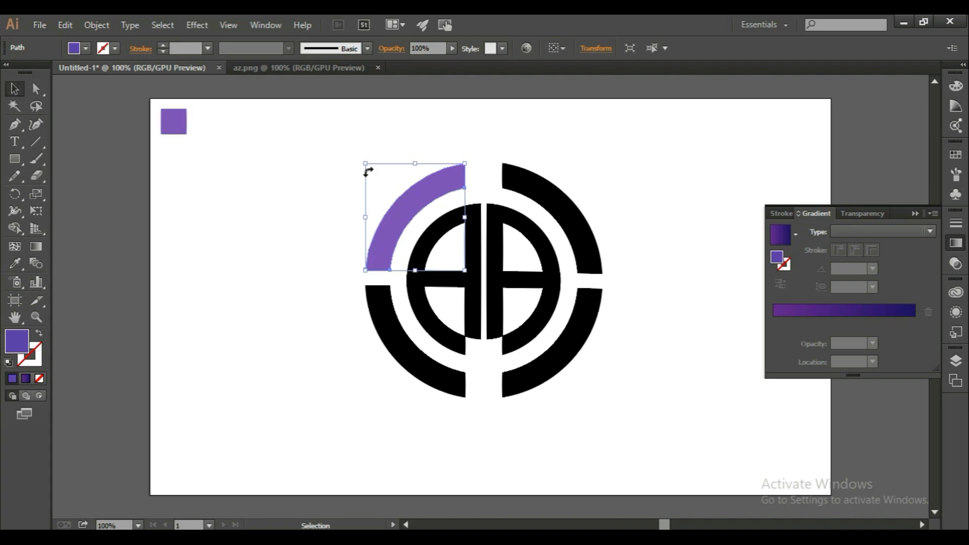
{"action": "left_click", "coordinate": [549, 186]}
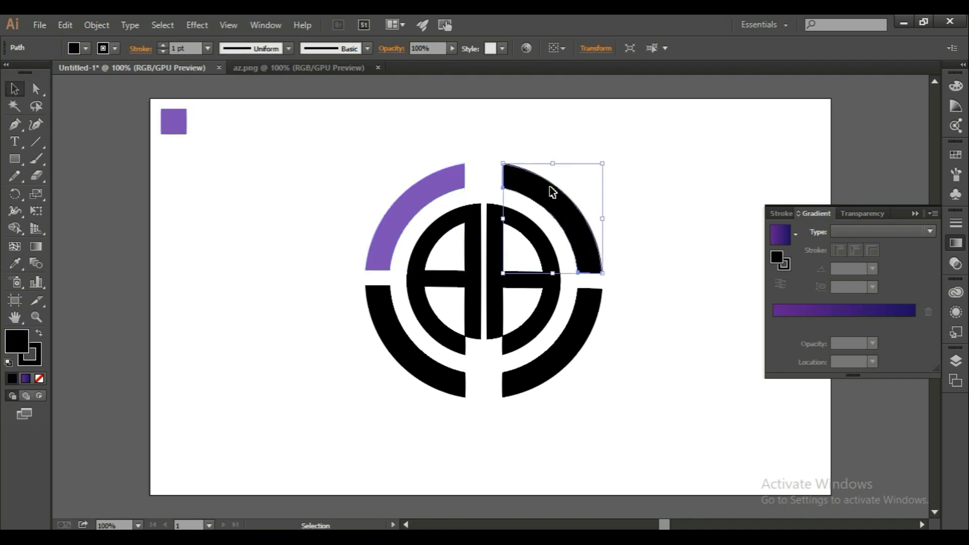
{"action": "key", "text": "i"}
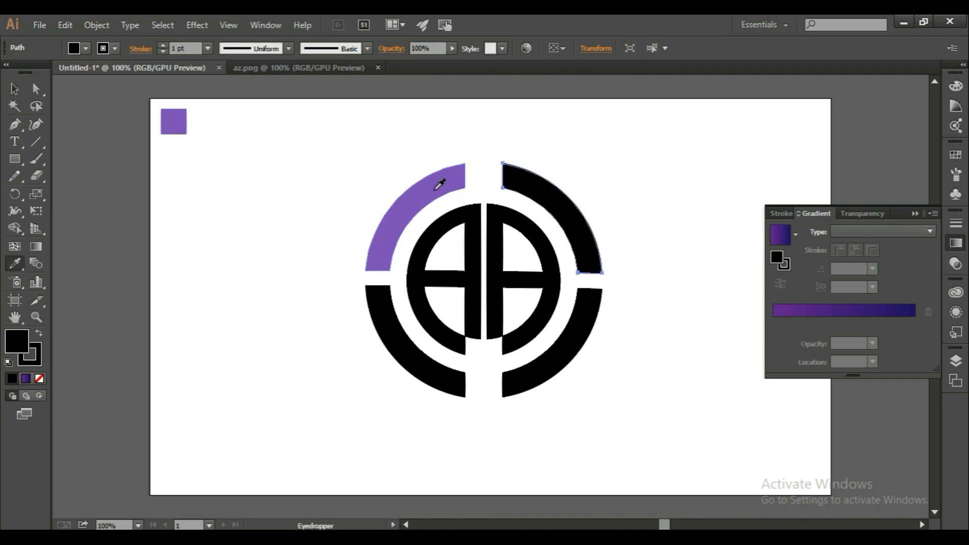
{"action": "left_click", "coordinate": [436, 184]}
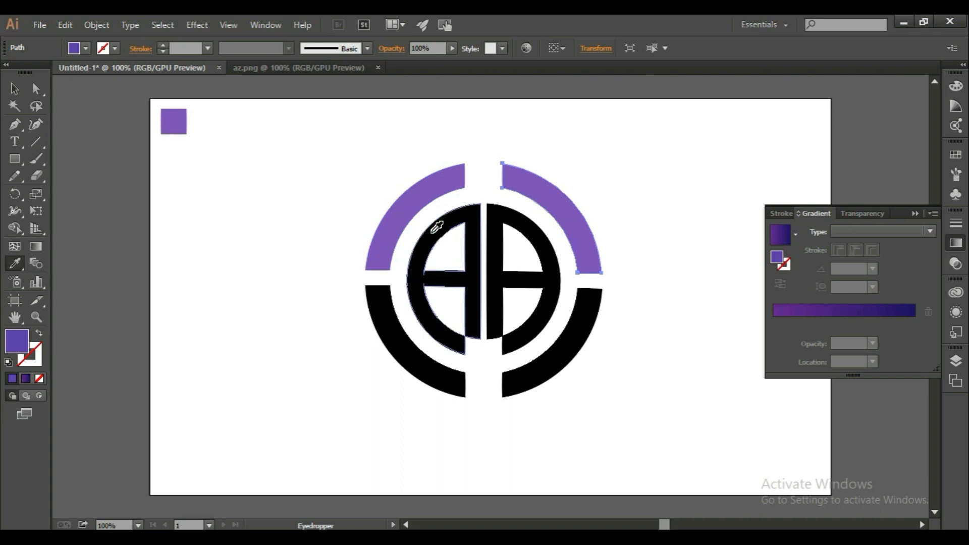
Recolor the two lower arcs of the outer ring with the purple sampled from the upper arcs.
{"action": "key", "text": "v"}
{"action": "left_click", "coordinate": [392, 316]}
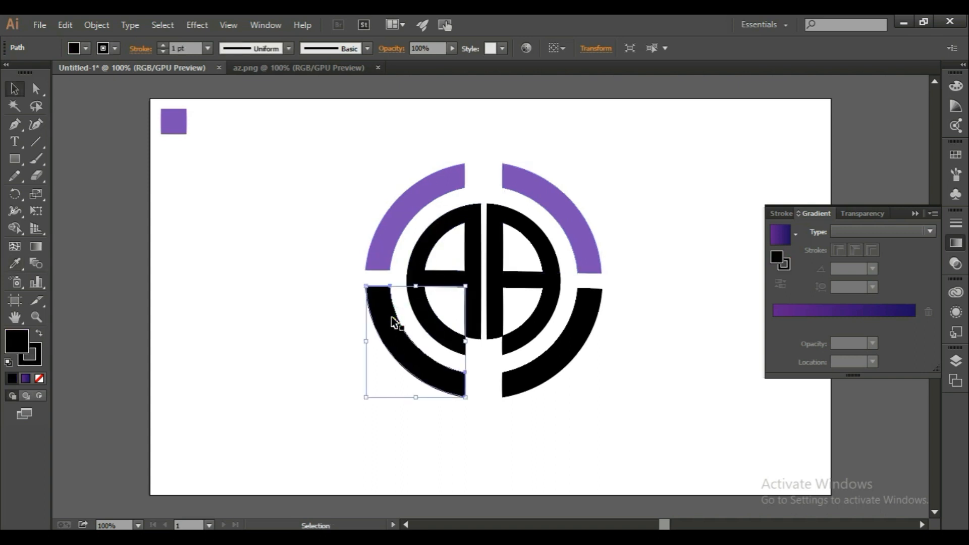
{"action": "key", "text": "i"}
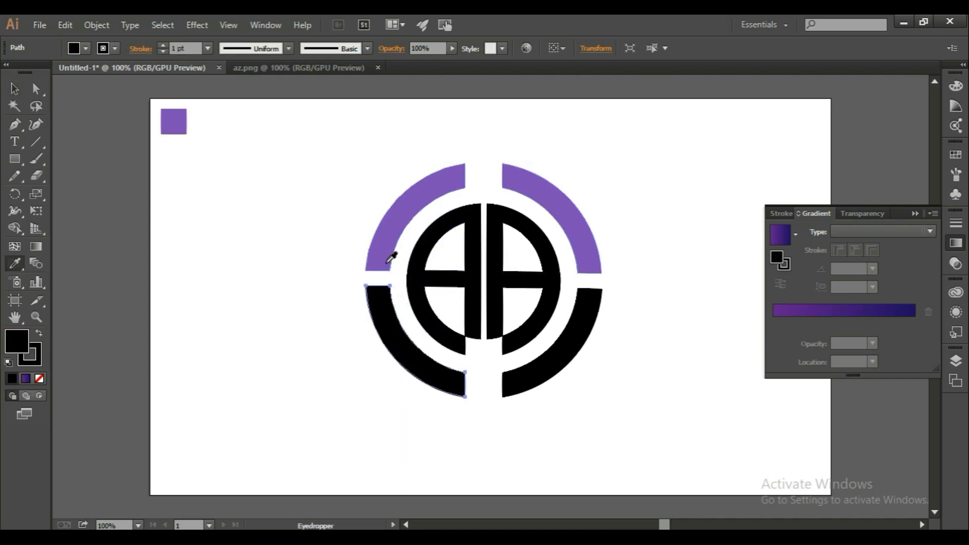
{"action": "left_click", "coordinate": [389, 261]}
{"action": "key", "text": "v"}
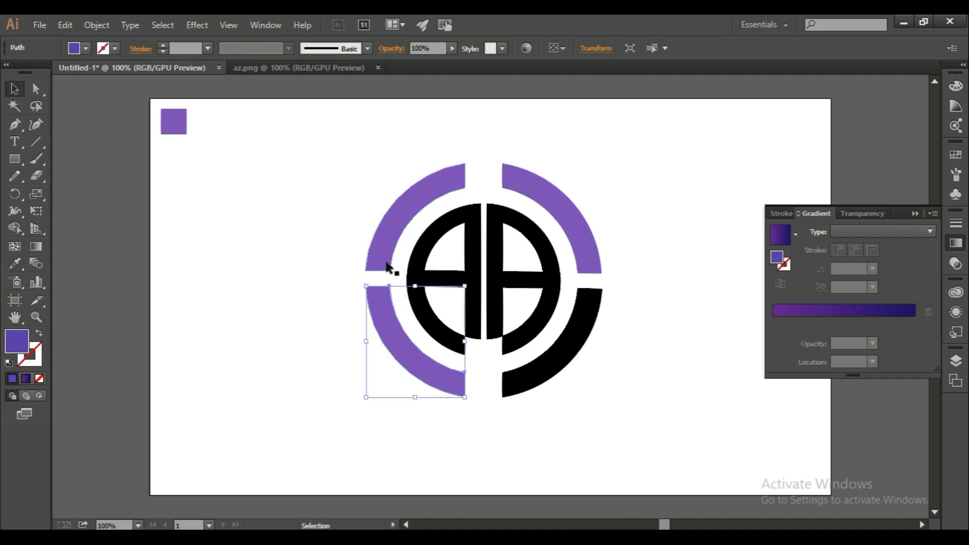
{"action": "left_click", "coordinate": [550, 379]}
{"action": "key", "text": "i"}
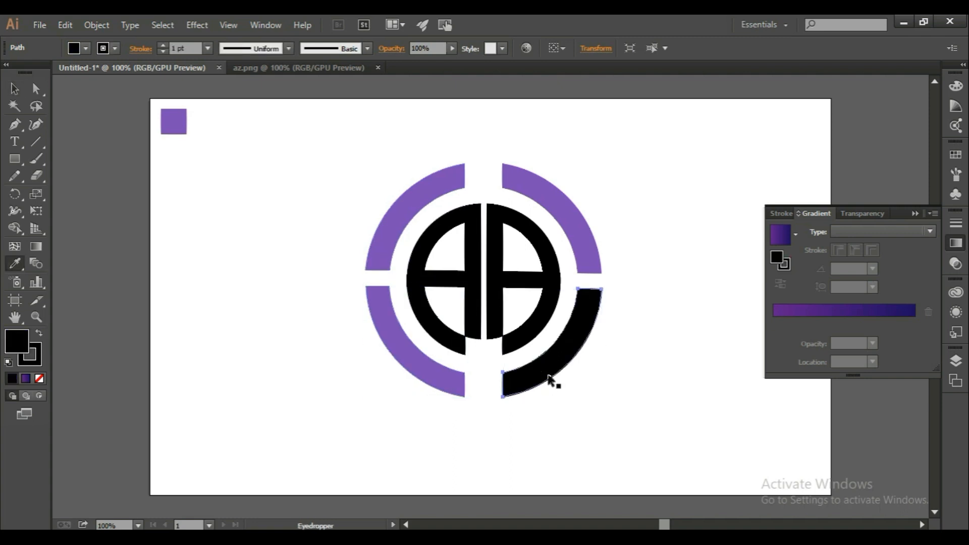
{"action": "left_click", "coordinate": [595, 258]}
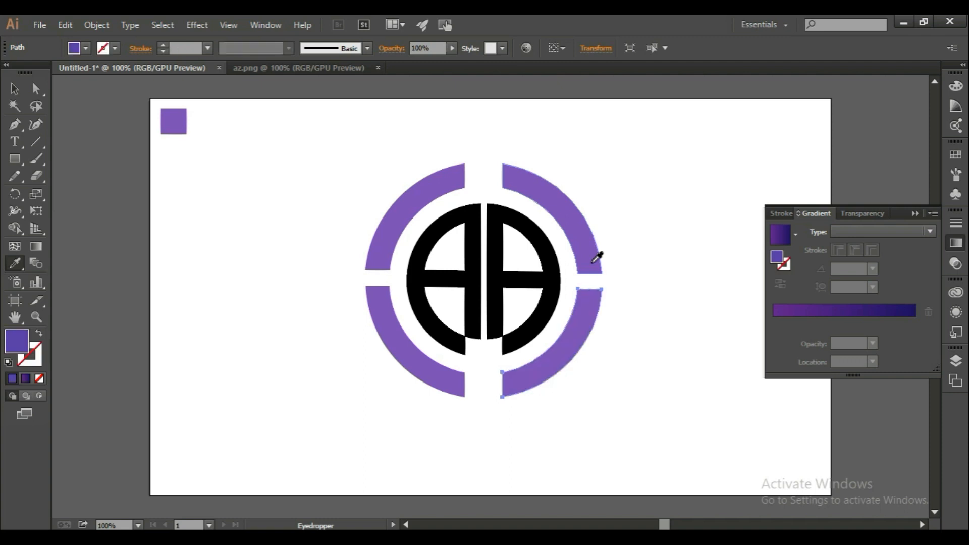
Fill the right half of the inner emblem with the purple-to-blue linear gradient.
{"action": "left_click", "coordinate": [14, 89]}
{"action": "left_click", "coordinate": [228, 313]}
{"action": "left_click", "coordinate": [525, 321]}
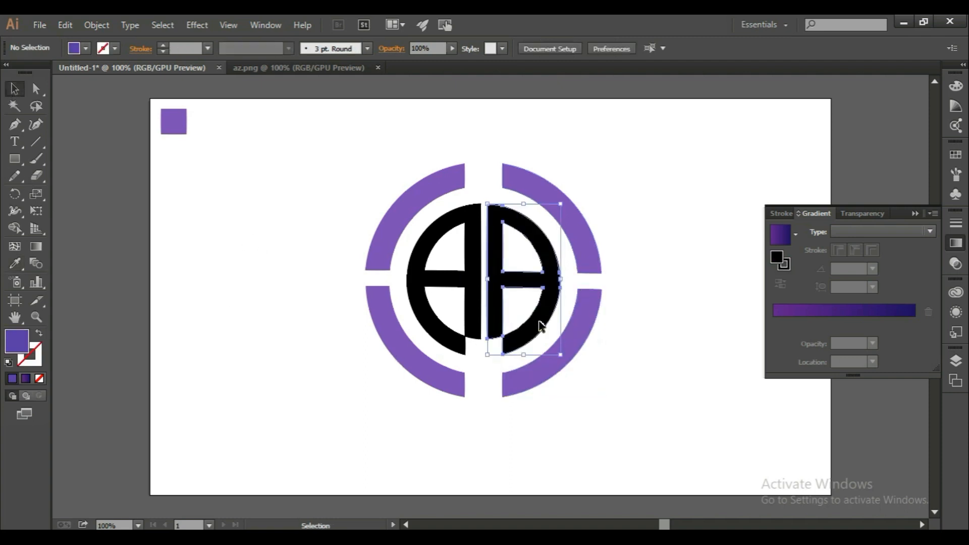
{"action": "left_click", "coordinate": [913, 315]}
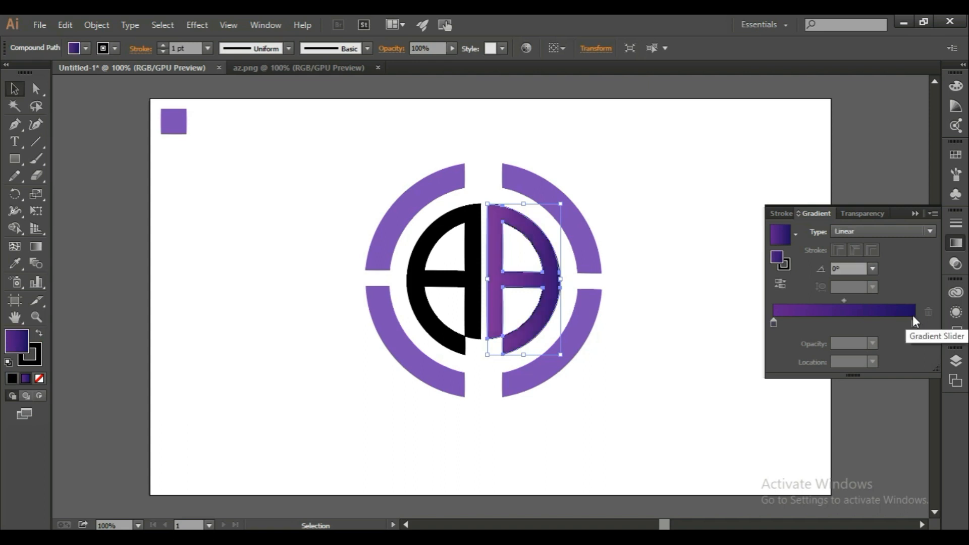
Reverse the right half's gradient by swapping its color stops, with dark blue at 0% and purple at 100%.
{"action": "left_click", "coordinate": [773, 324]}
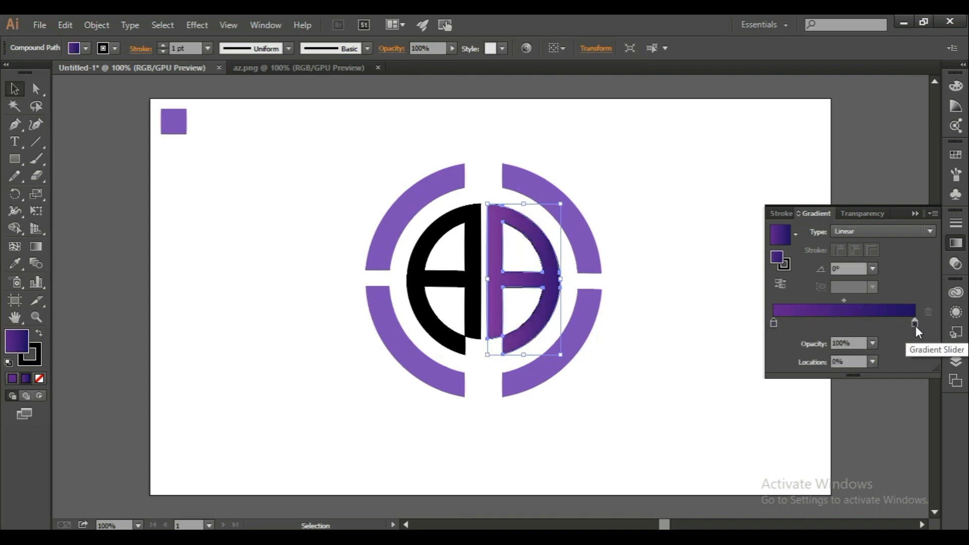
{"action": "left_click_drag", "start_coordinate": [914, 325], "coordinate": [842, 324]}
{"action": "left_click_drag", "start_coordinate": [774, 323], "coordinate": [914, 323]}
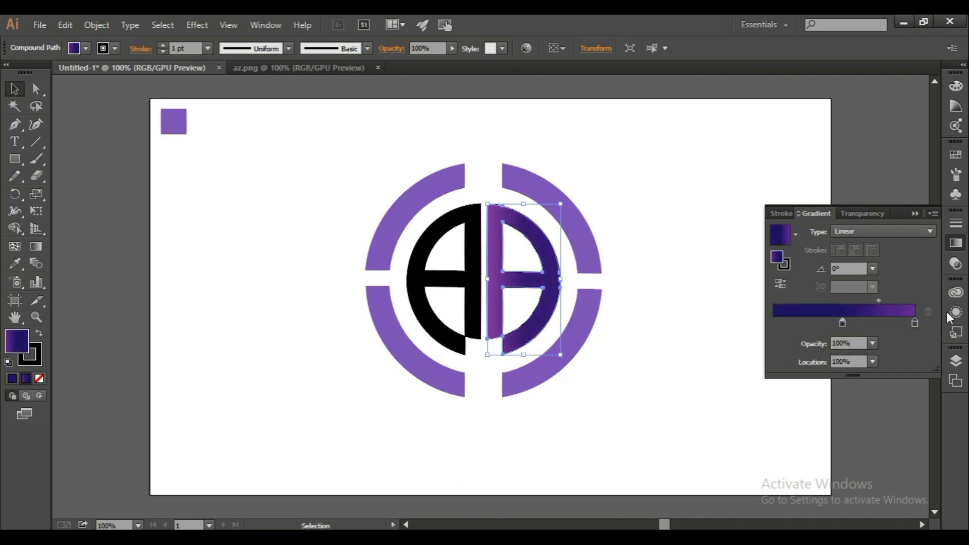
{"action": "left_click", "coordinate": [840, 326]}
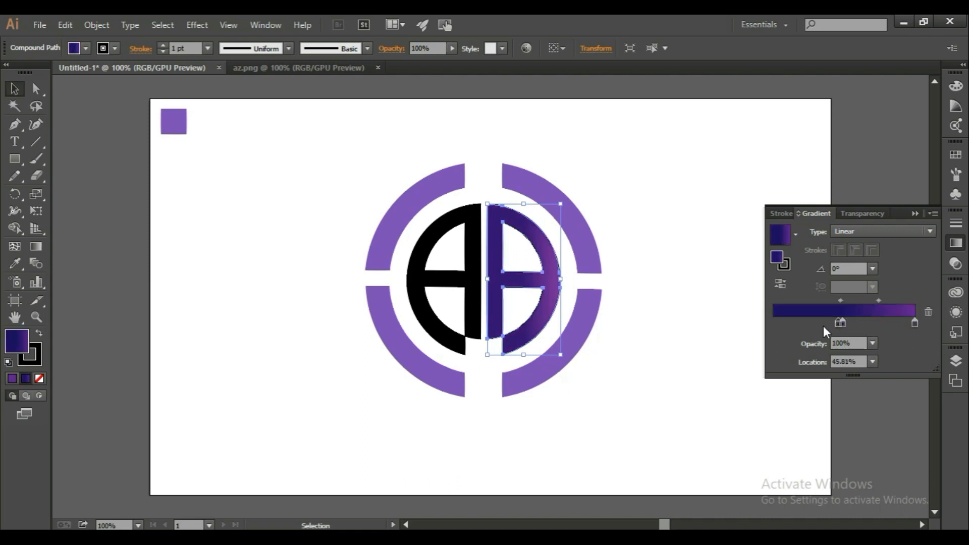
{"action": "key", "text": "ctrl+z"}
{"action": "left_click_drag", "start_coordinate": [843, 324], "coordinate": [750, 336]}
{"action": "left_click", "coordinate": [667, 334]}
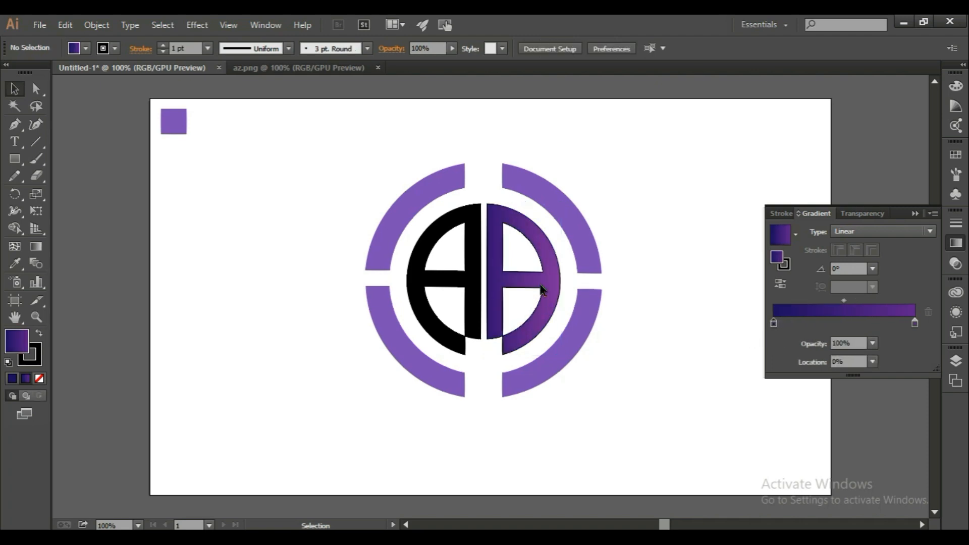
Fill the left half of the inner emblem with the blue-to-purple linear gradient.
{"action": "left_click", "coordinate": [463, 279]}
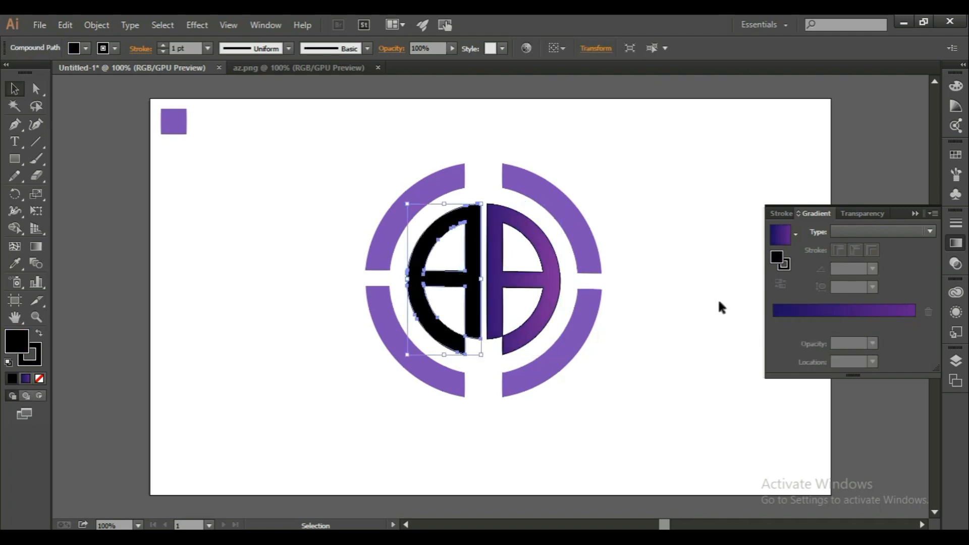
{"action": "left_click", "coordinate": [774, 313]}
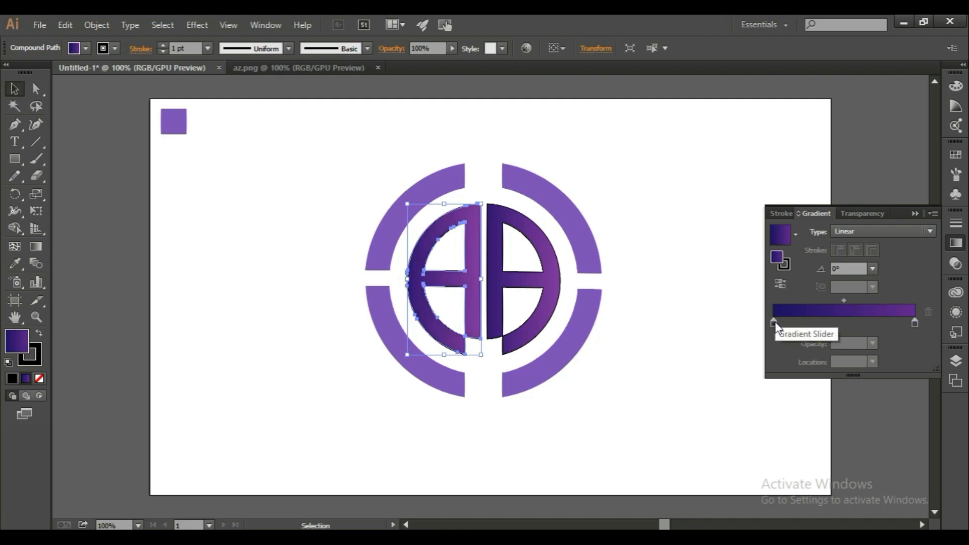
Reverse the left half's gradient by swapping its color stops, with purple at 0% and dark blue at 100%.
{"action": "left_click_drag", "start_coordinate": [773, 324], "coordinate": [847, 322]}
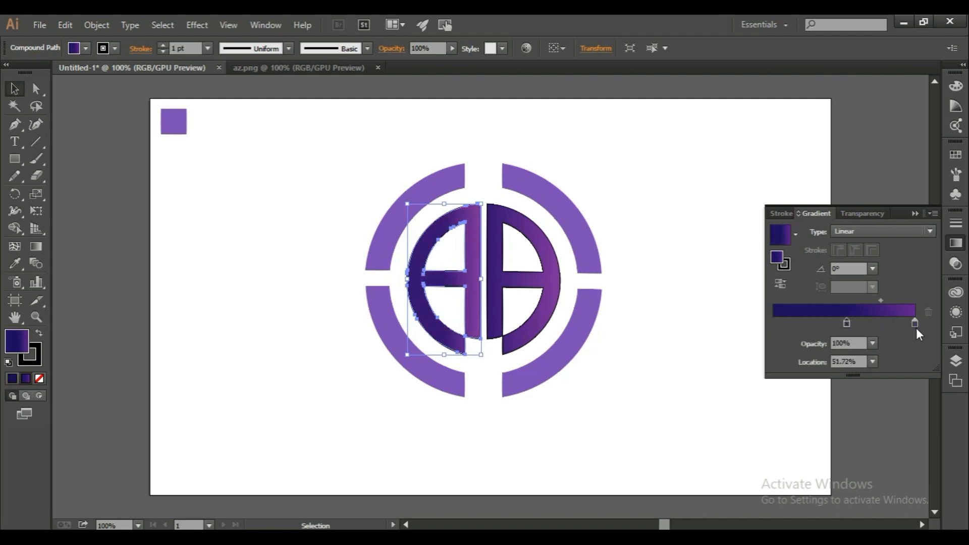
{"action": "left_click_drag", "start_coordinate": [913, 326], "coordinate": [752, 316]}
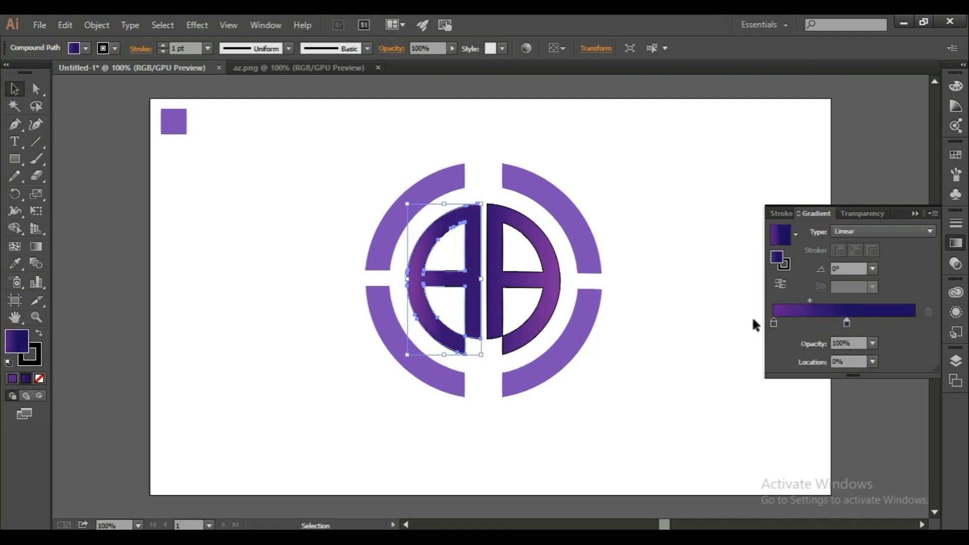
{"action": "left_click_drag", "start_coordinate": [847, 322], "coordinate": [930, 320]}
{"action": "left_click", "coordinate": [671, 372]}
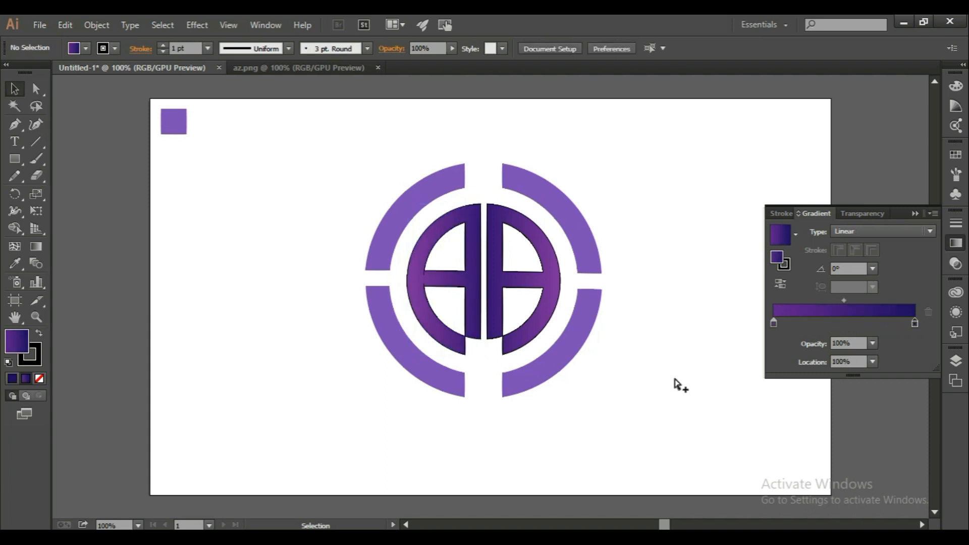
Remove the stroke from all the outer ring arcs and both halves of the inner emblem.
{"action": "left_click_drag", "start_coordinate": [680, 394], "coordinate": [348, 200]}
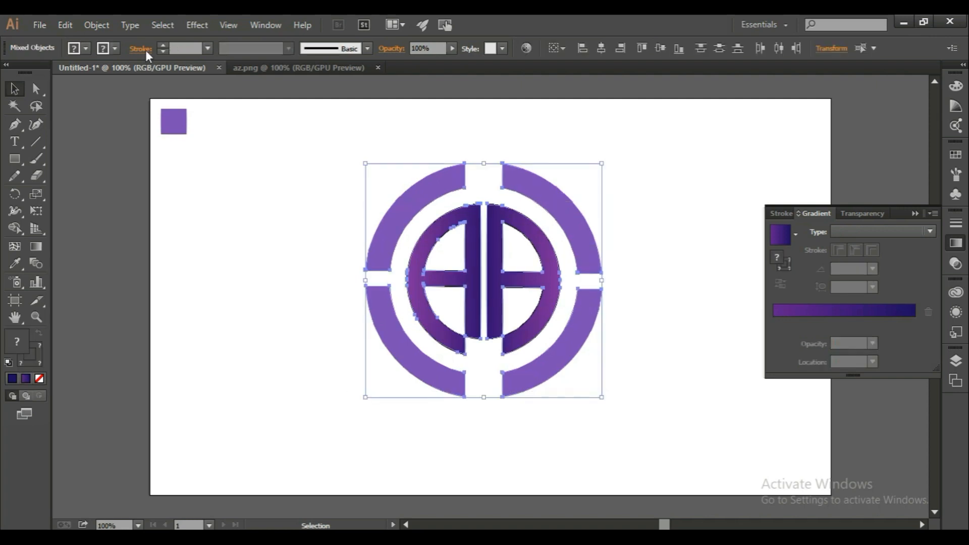
{"action": "left_click", "coordinate": [117, 46]}
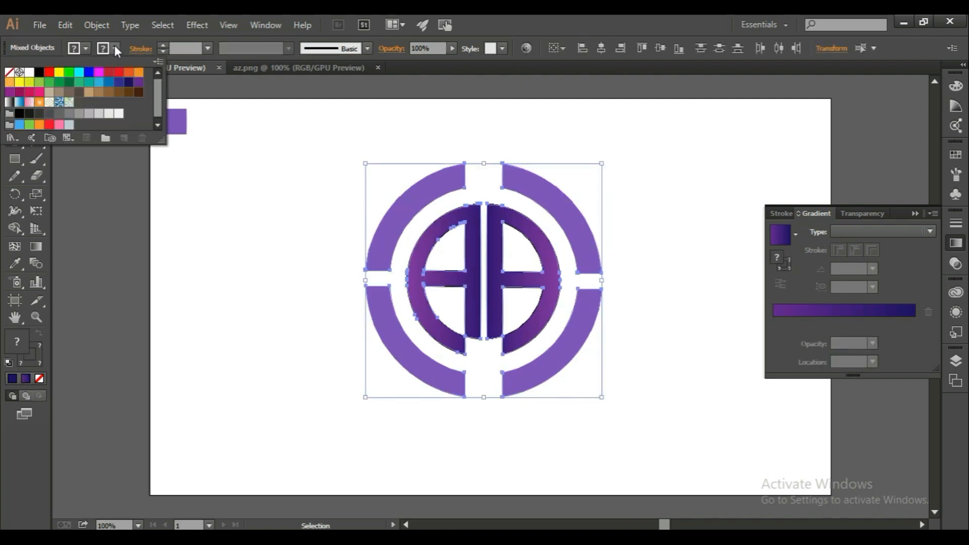
{"action": "left_click", "coordinate": [9, 72]}
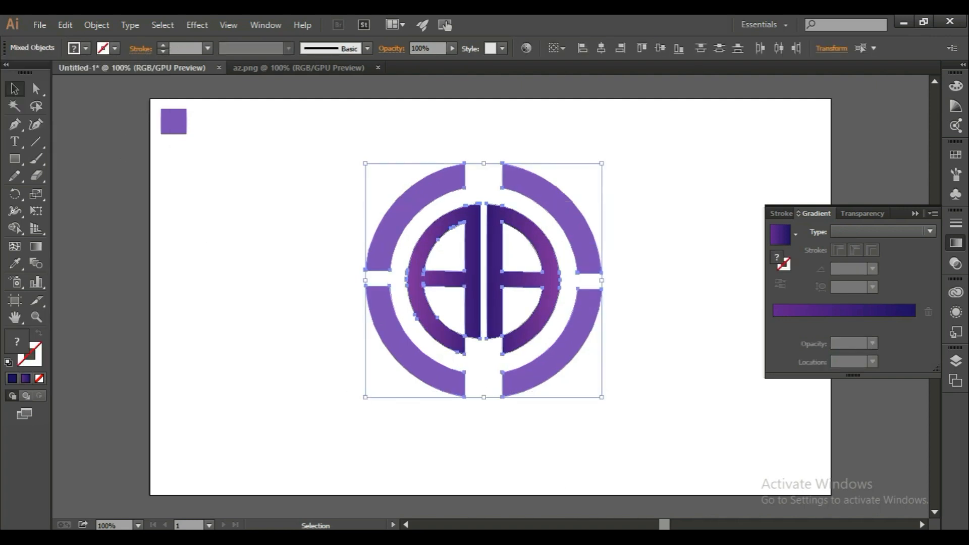
{"action": "left_click", "coordinate": [374, 356]}
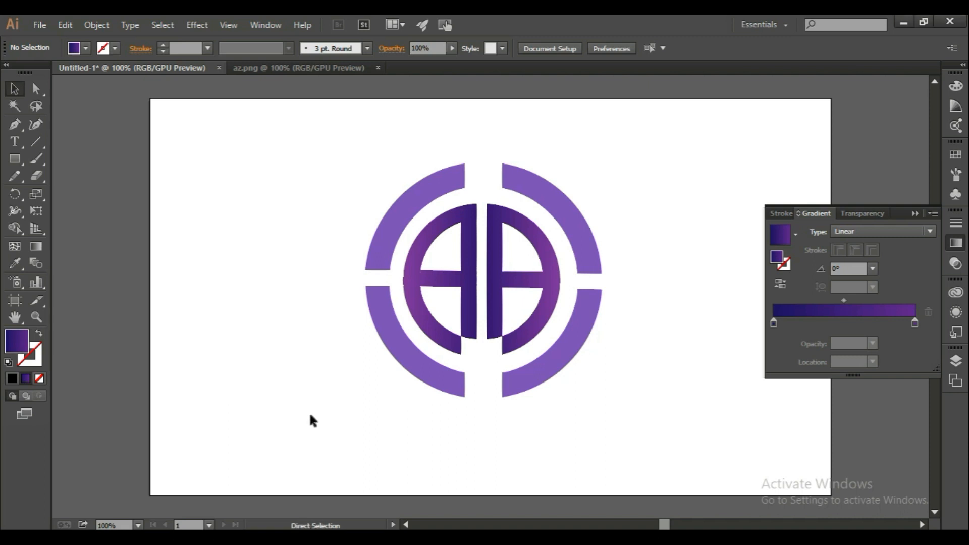
Paste the outlined "Logo Name" lettering and move it straight down below the circular emblem.
{"action": "key", "text": "ctrl+v"}
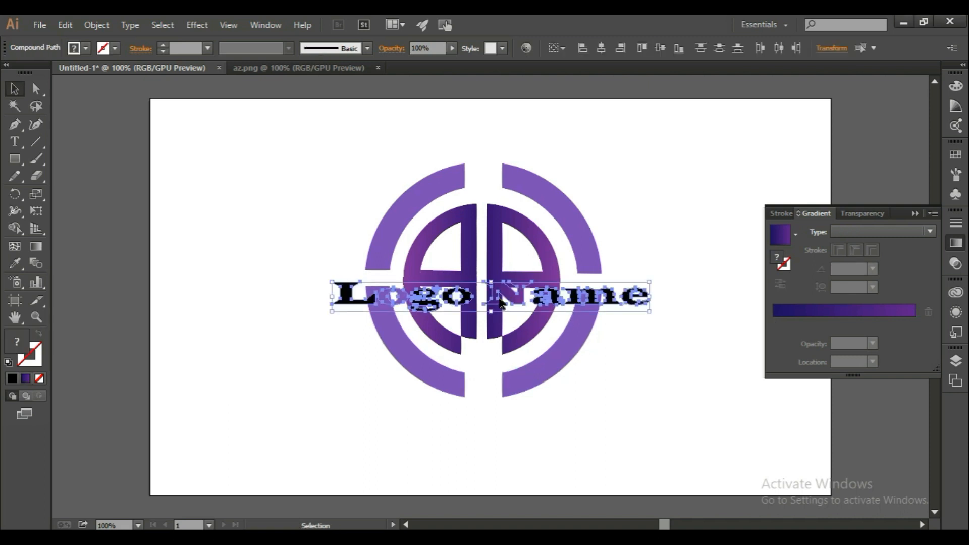
{"action": "left_click_drag", "start_coordinate": [517, 353], "coordinate": [517, 447]}
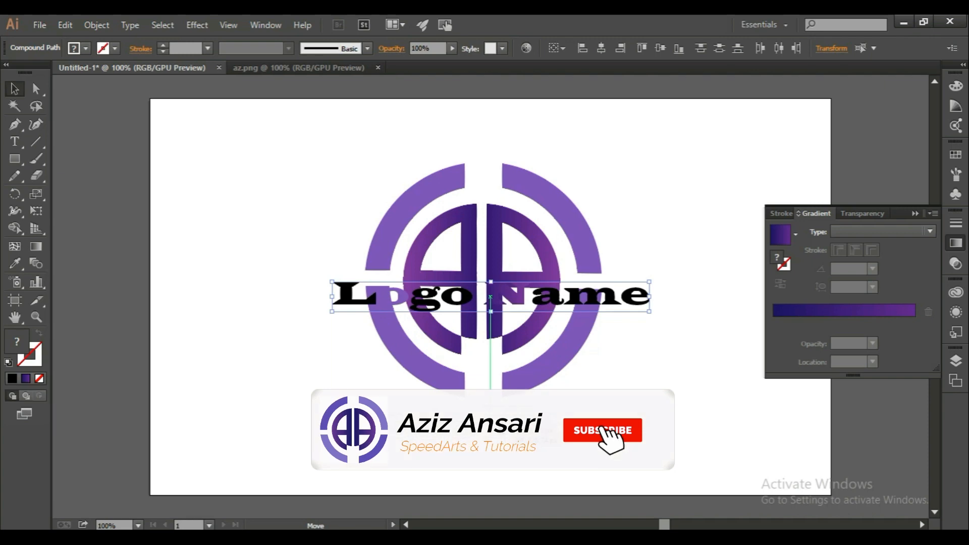
{"action": "left_click_drag", "start_coordinate": [535, 302], "coordinate": [538, 424]}
{"action": "left_click", "coordinate": [543, 471]}
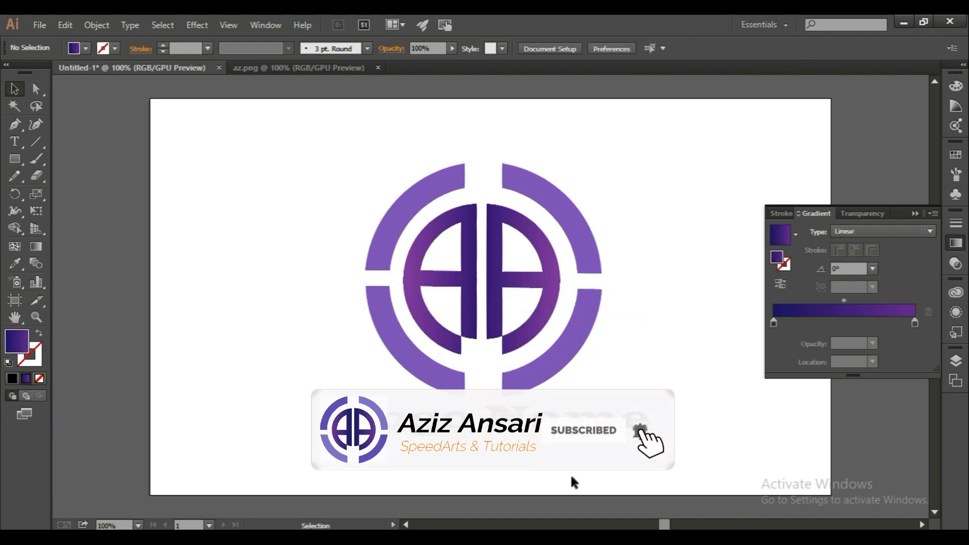